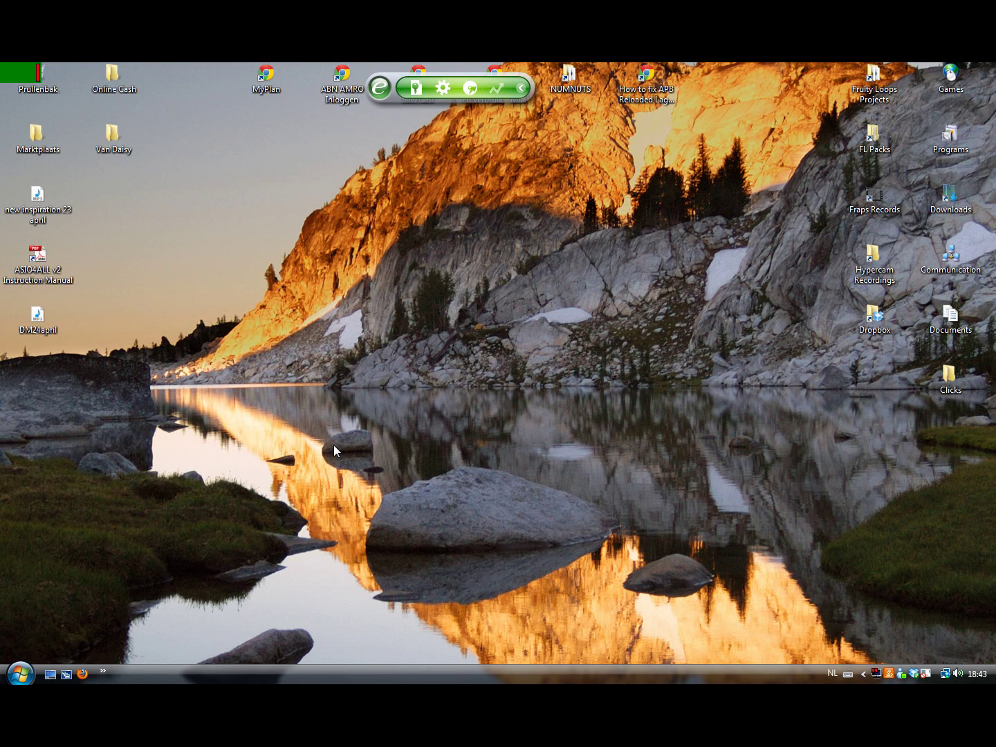
- Launch FL Studio 10 and insert a z3ta+ channel from the Kick channel menu
key("super")
left_click(73, 389)
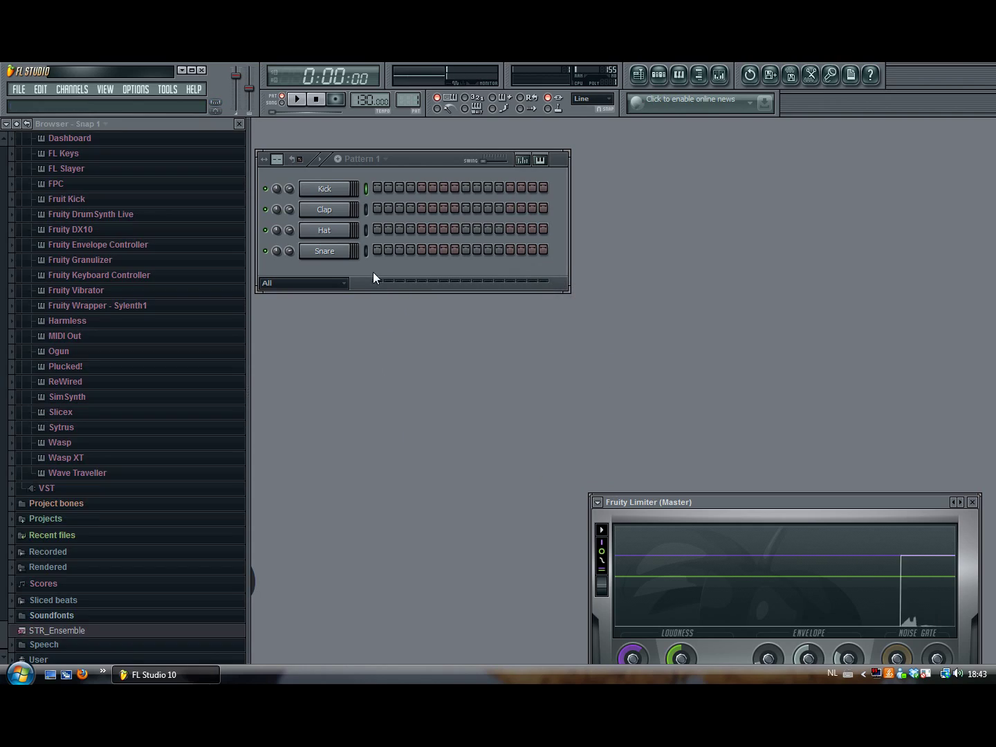
right_click(341, 188)
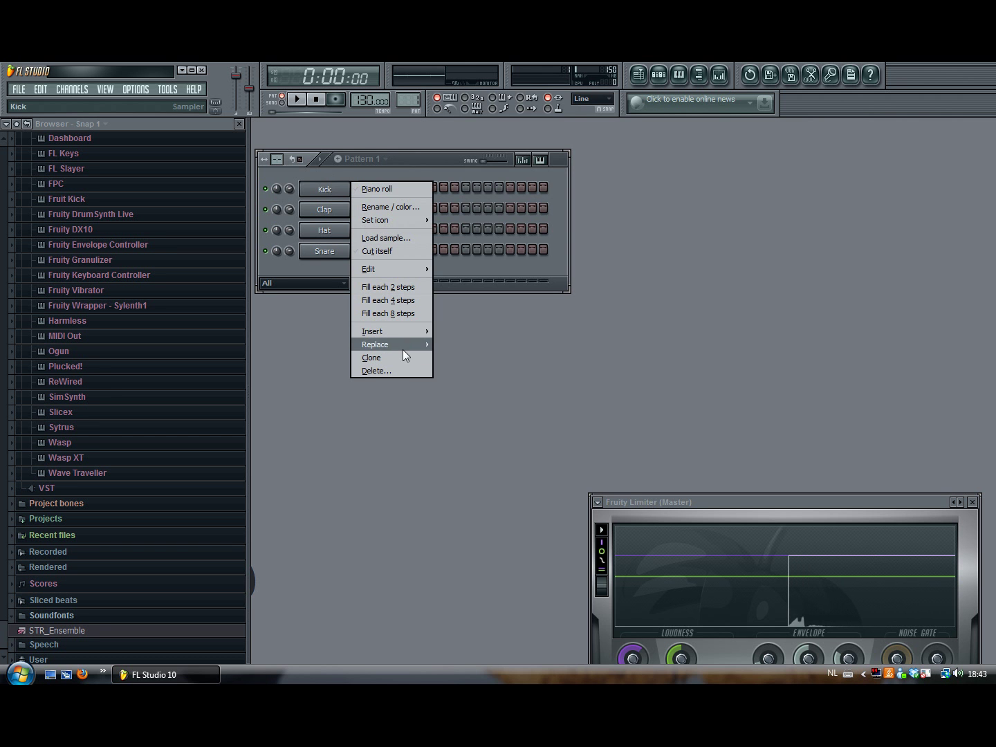
mouse_move(388, 332)
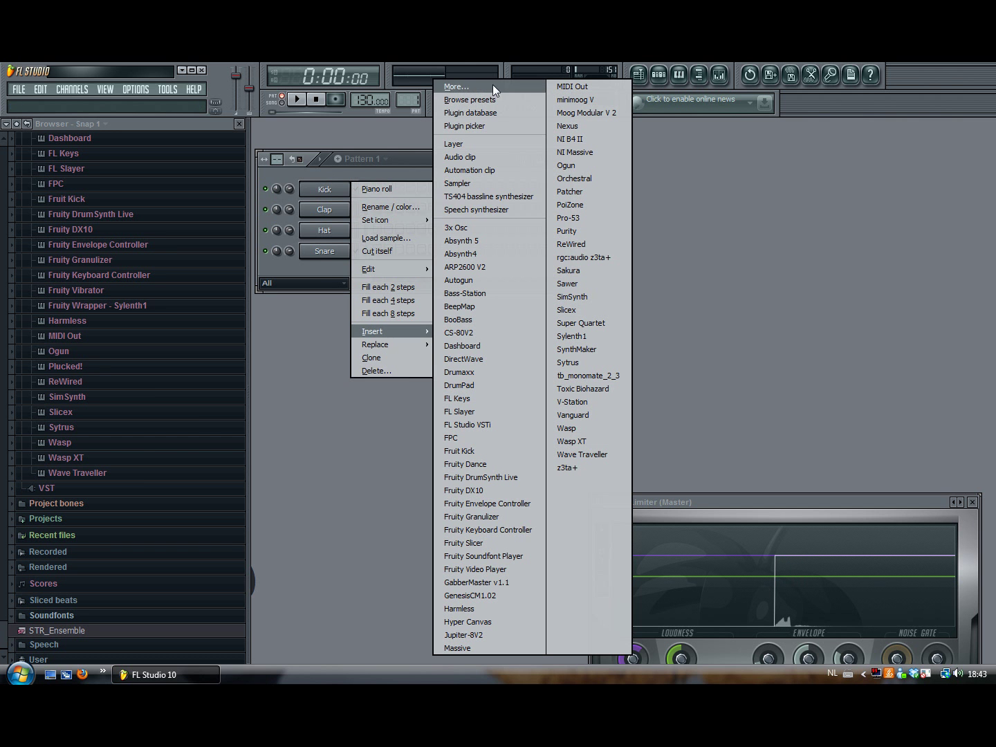
left_click(568, 468)
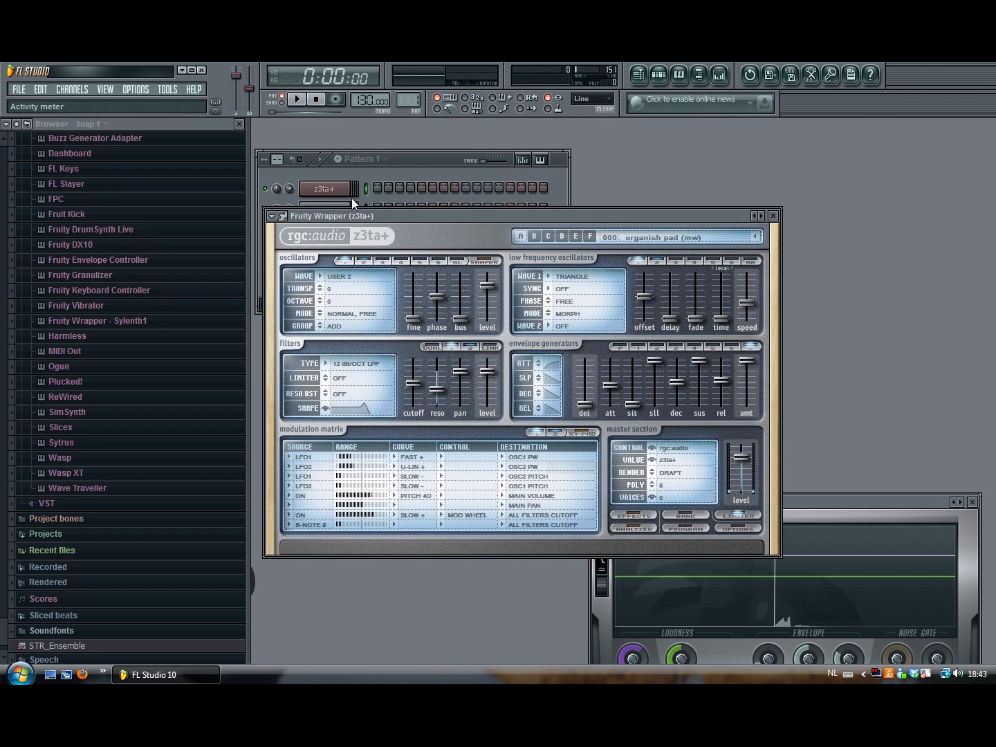
- Load z3ta+ preset 013 More chord playing, then play Pattern 1 and stop
left_click(548, 236)
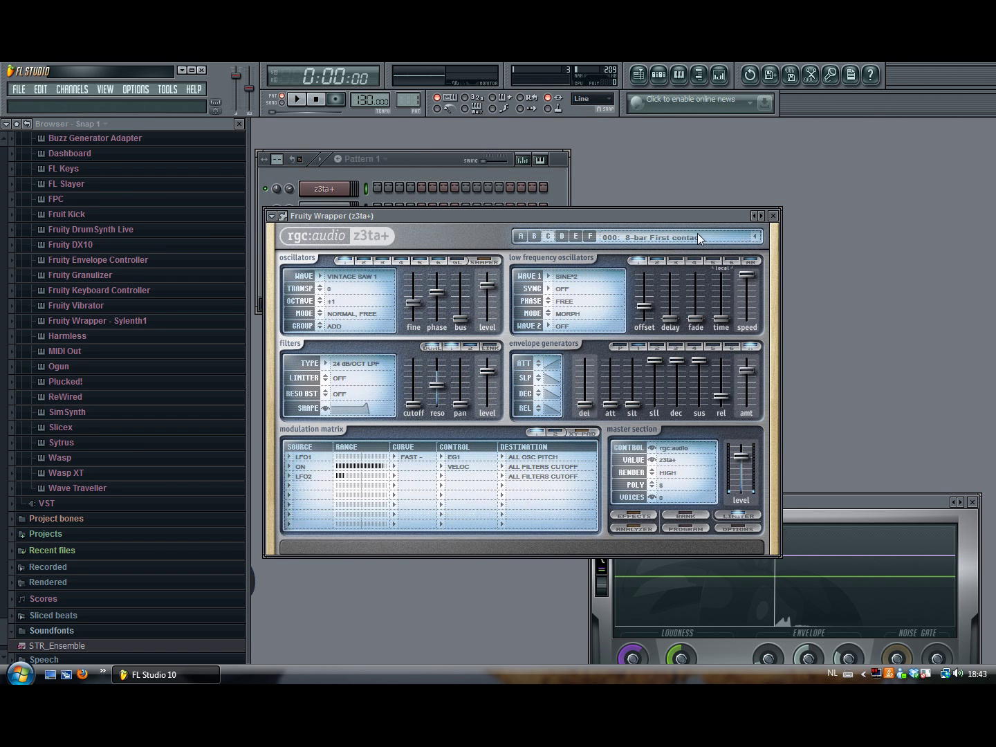
left_click(754, 237)
left_click(257, 421)
left_click(383, 188)
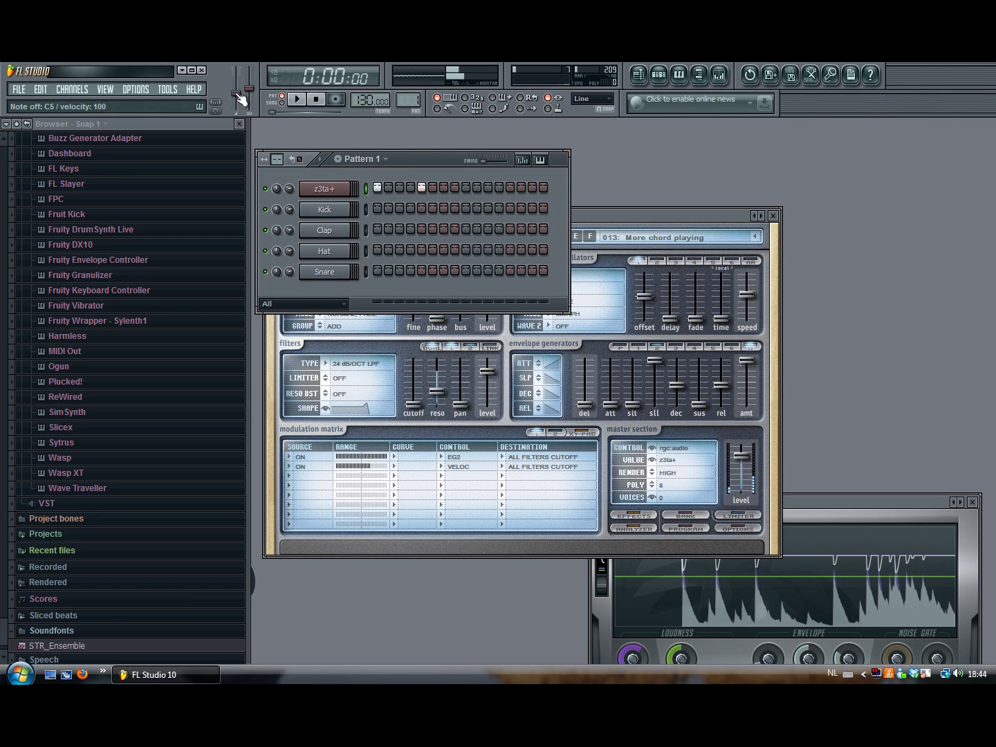
key("space")
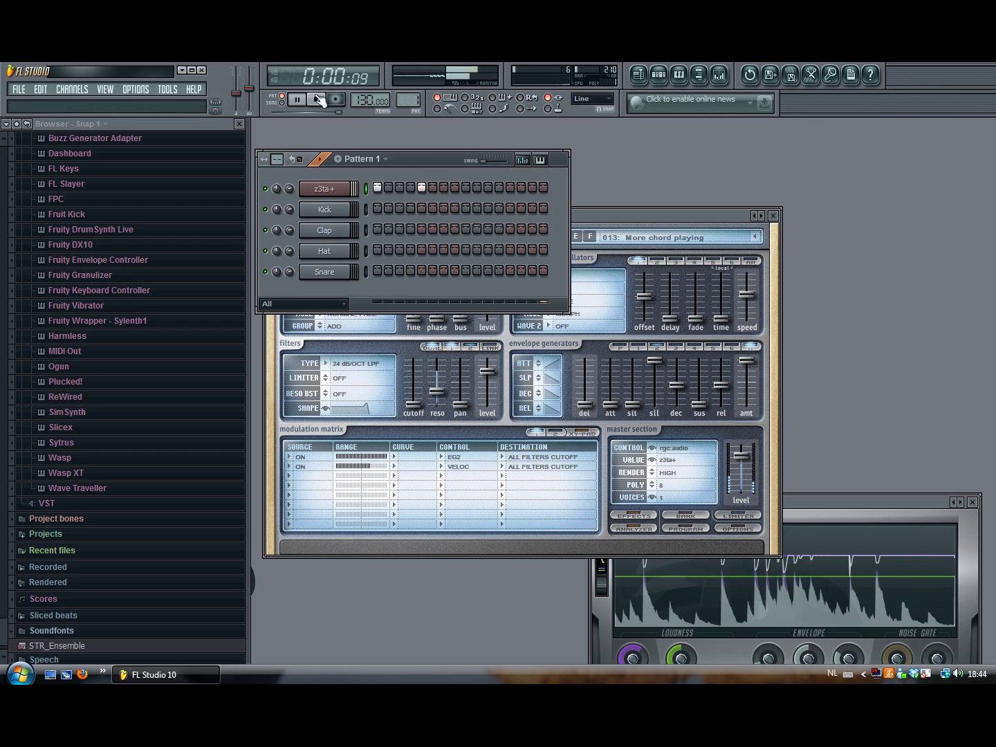
left_click(315, 99)
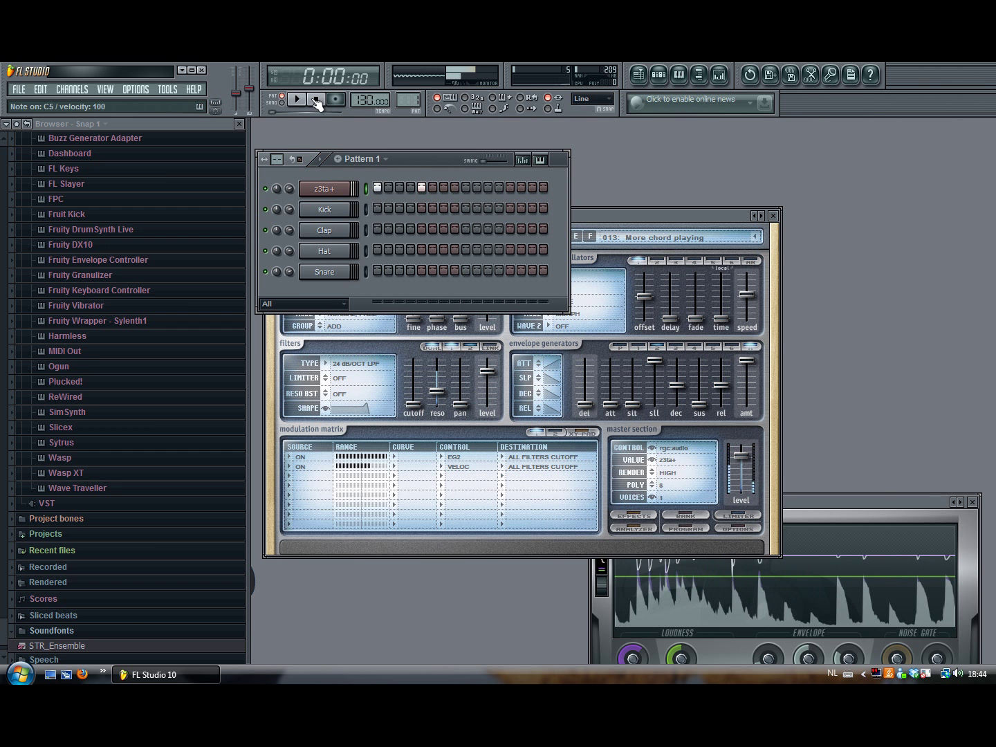
- Close the z3ta+ window and browse the full generator plugin list from the channel menu
left_click(776, 215)
right_click(345, 189)
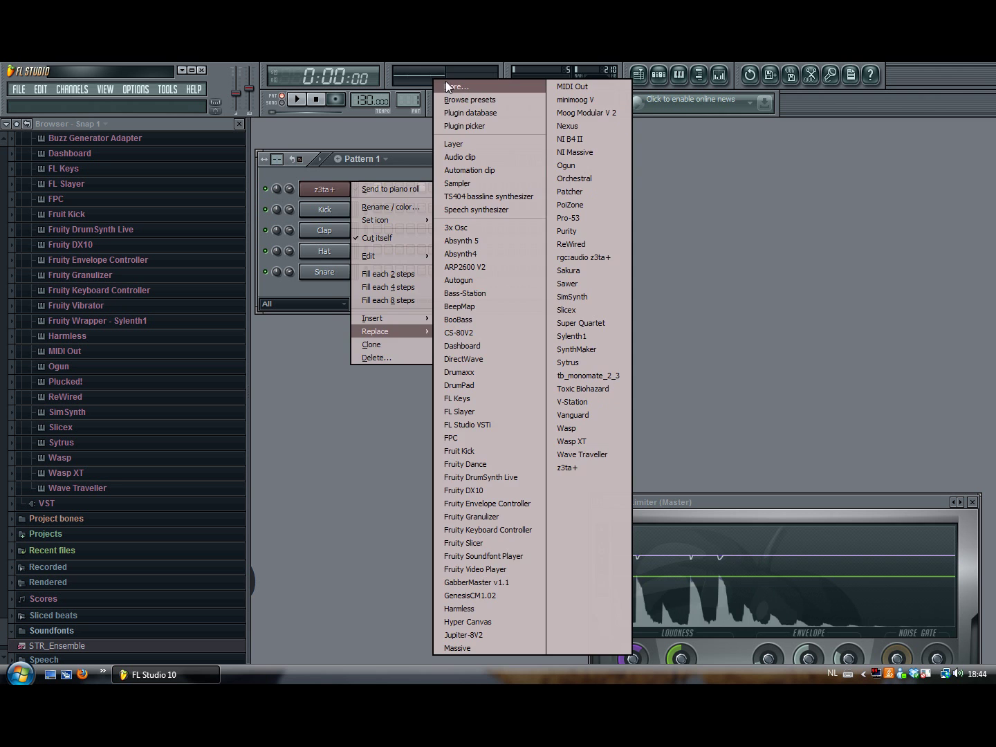
left_click(451, 86)
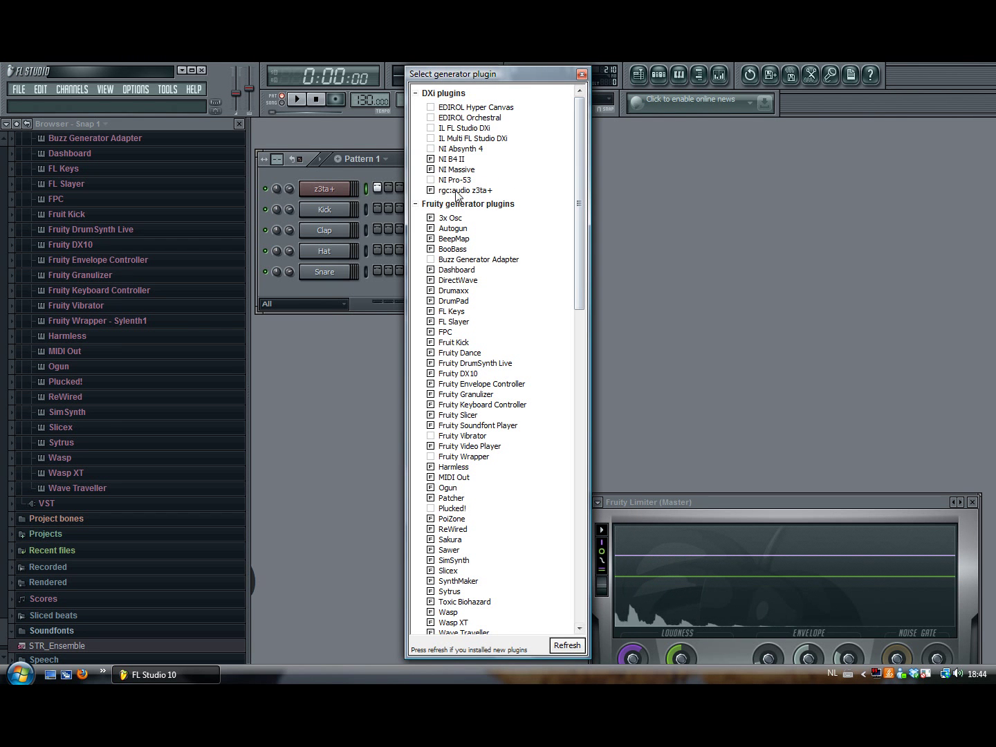
left_click(431, 192)
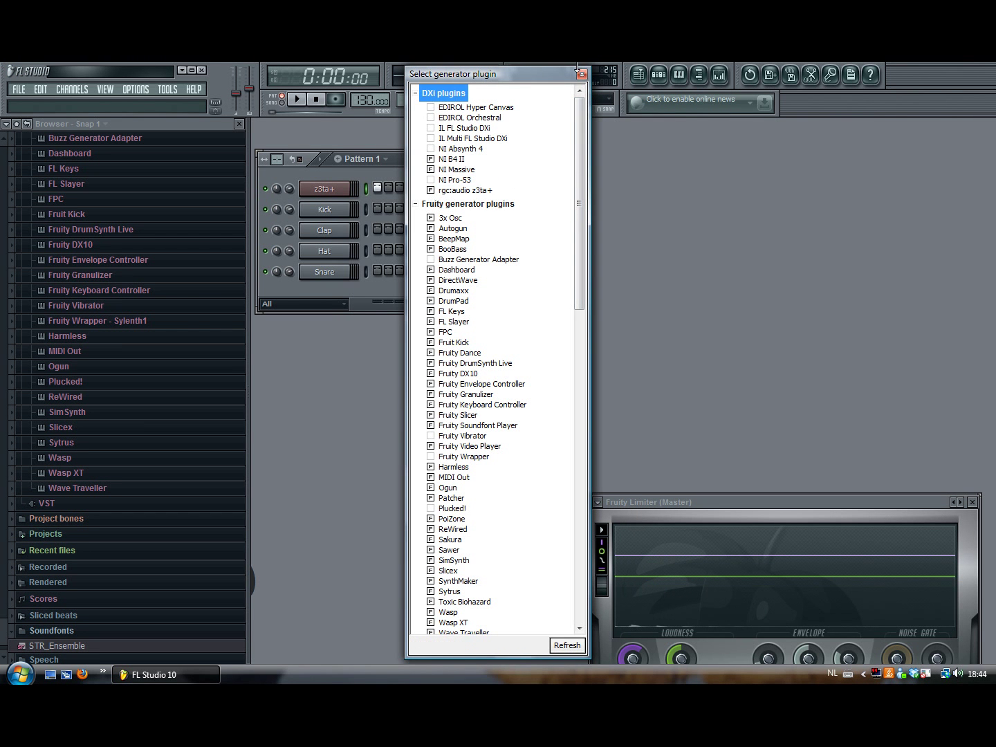
double_click(460, 190)
- Replace the channel with rgc:audio z3ta+, load preset 013 More chord playing and play
right_click(318, 192)
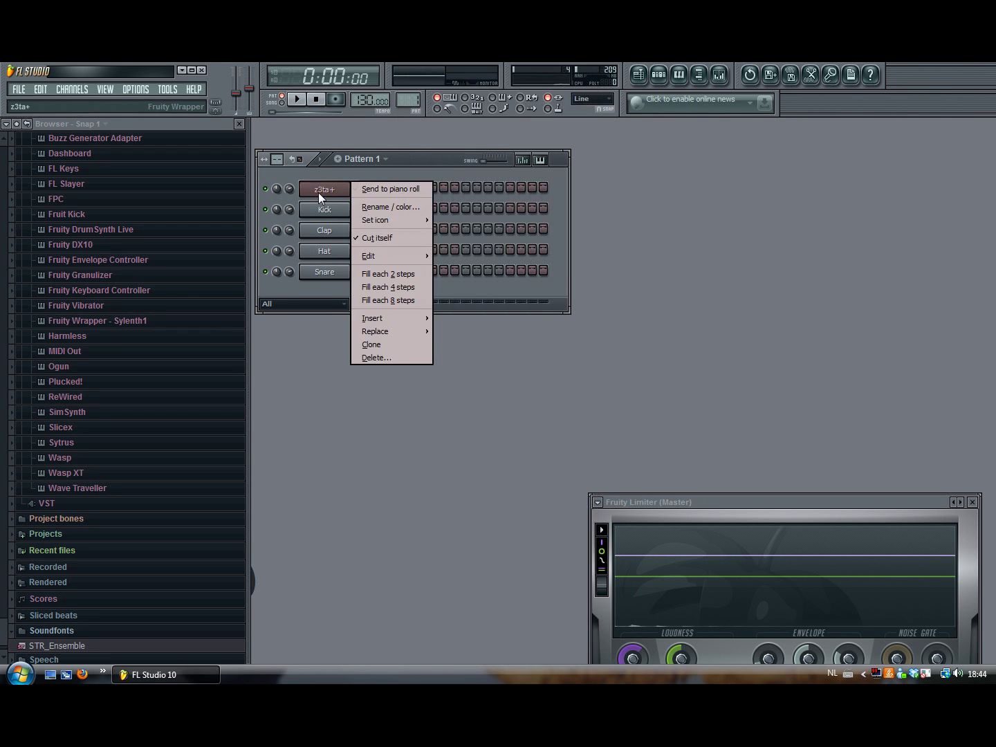
mouse_move(390, 331)
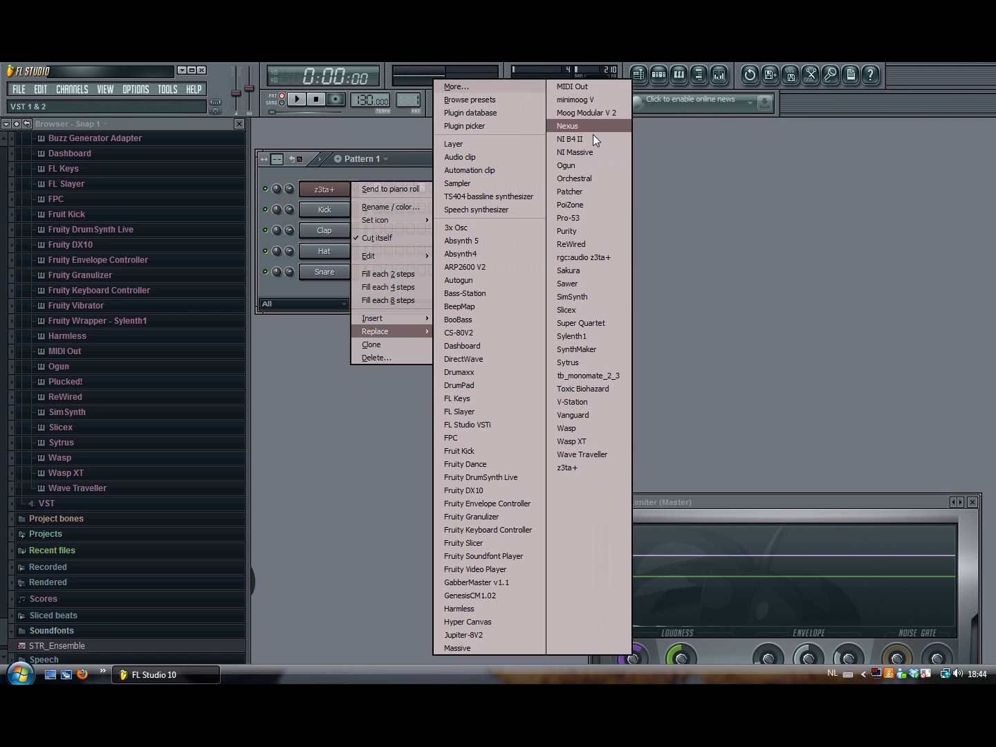
left_click(589, 257)
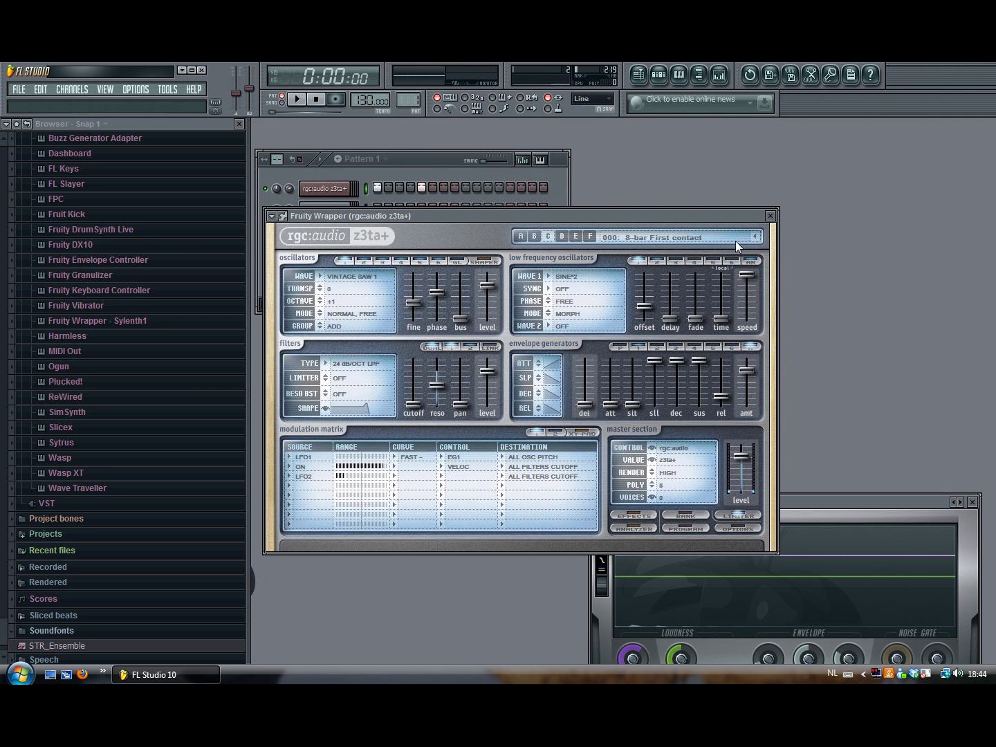
left_click(754, 236)
left_click(249, 413)
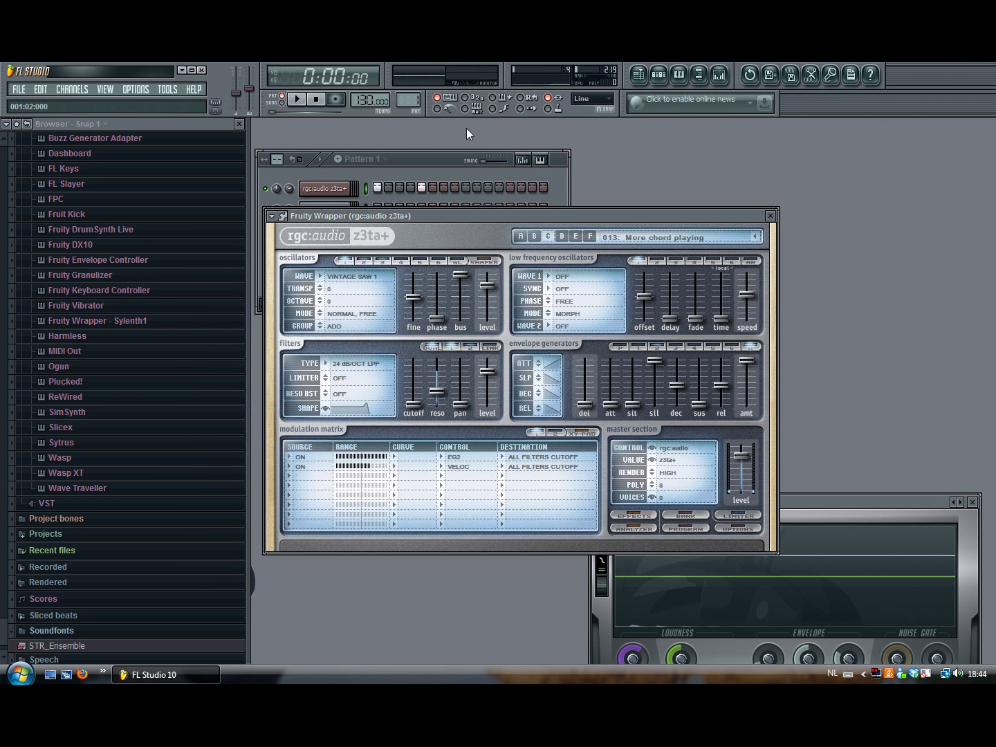
left_click(448, 154)
key("space")
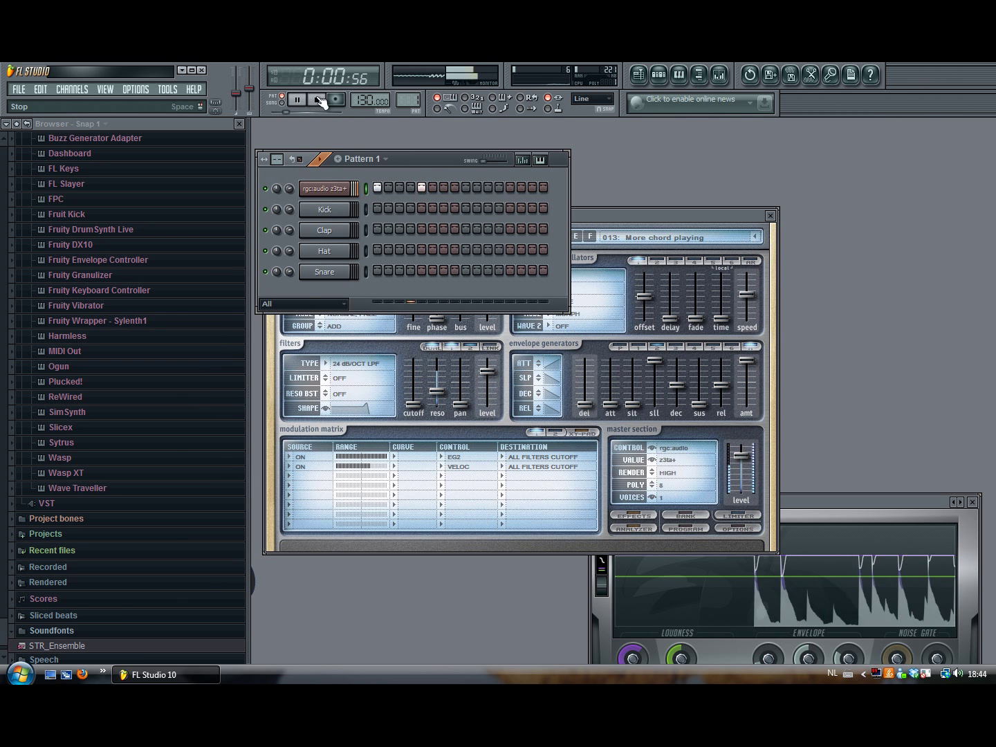
- Stop playback, drag the z3ta+ filter 1 cutoff to about 3649 Hz, and check Last tweaked
left_click(320, 101)
left_click(663, 216)
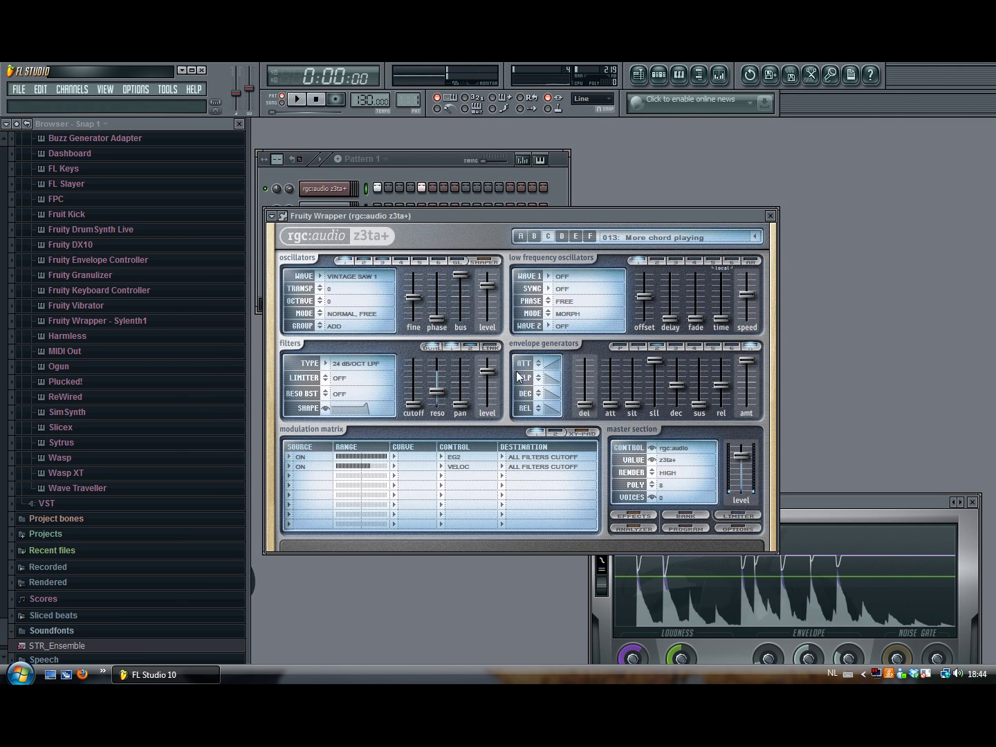
left_click_drag(422, 406, 420, 425)
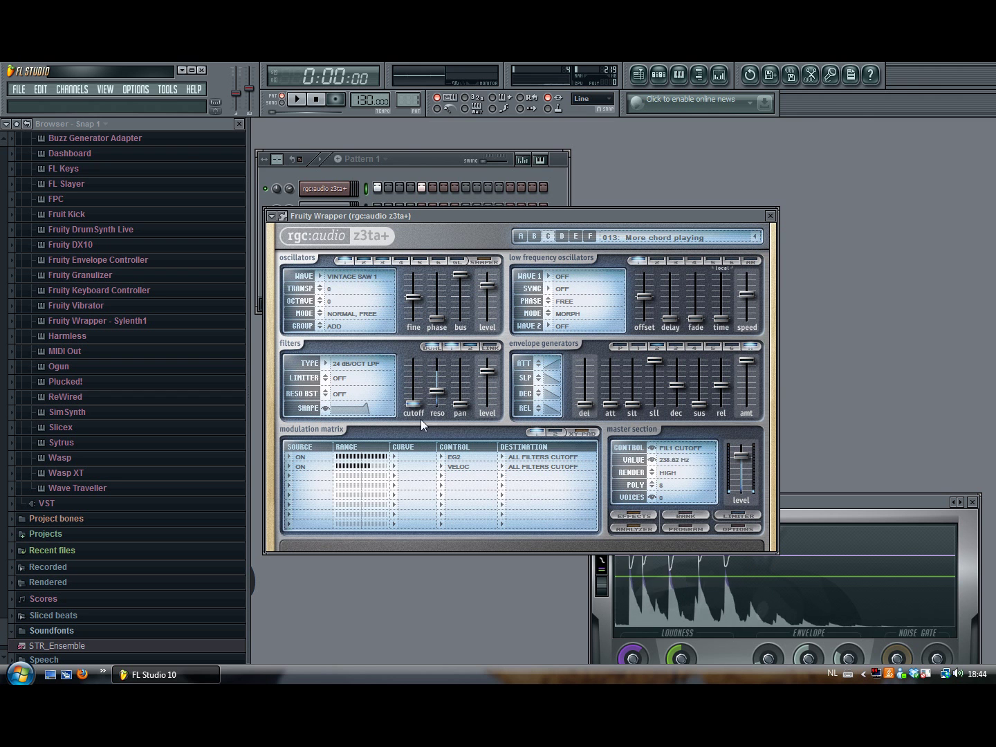
left_click(167, 88)
mouse_move(187, 229)
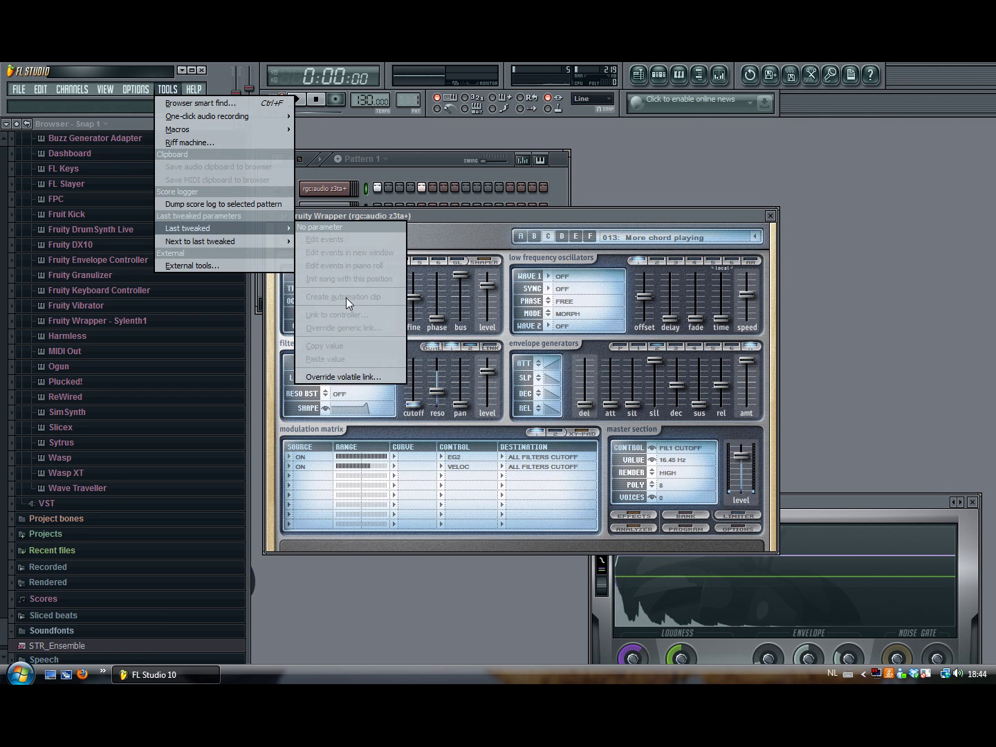
left_click(417, 372)
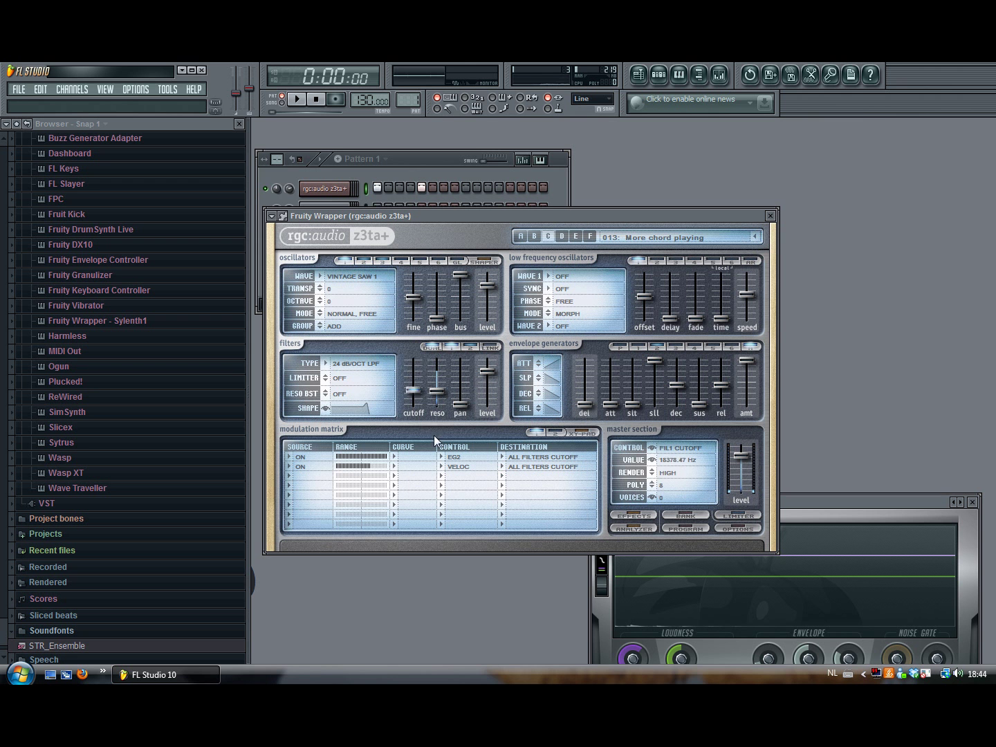
- Check the VST plugins extra search folder in File settings, then close the settings
left_click(161, 90)
left_click(158, 154)
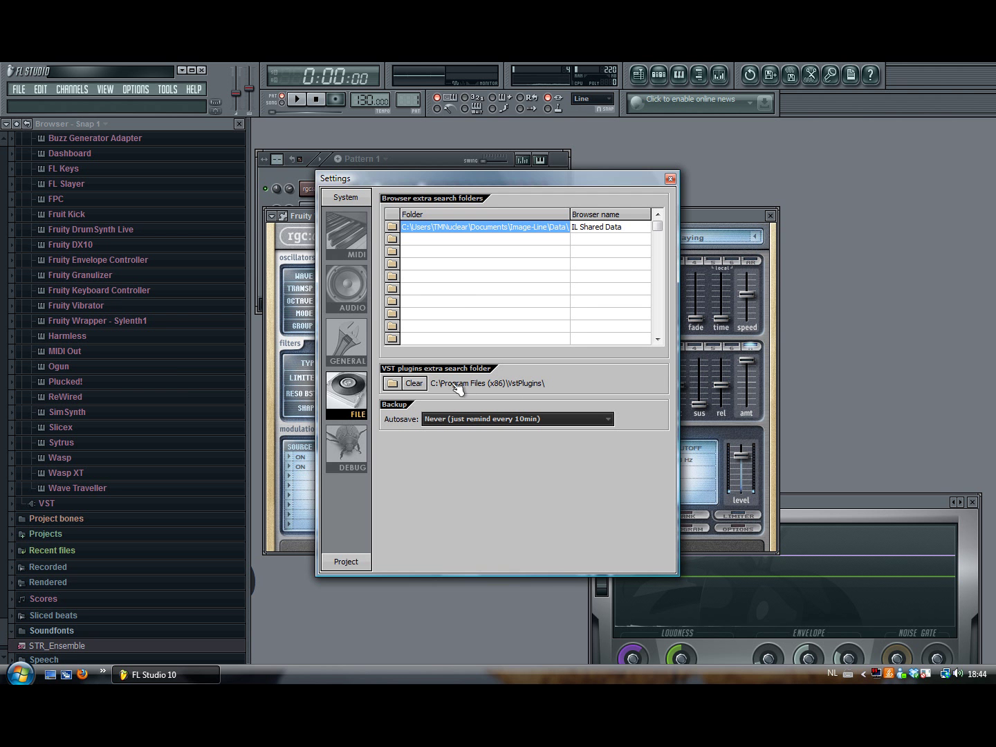
left_click(670, 179)
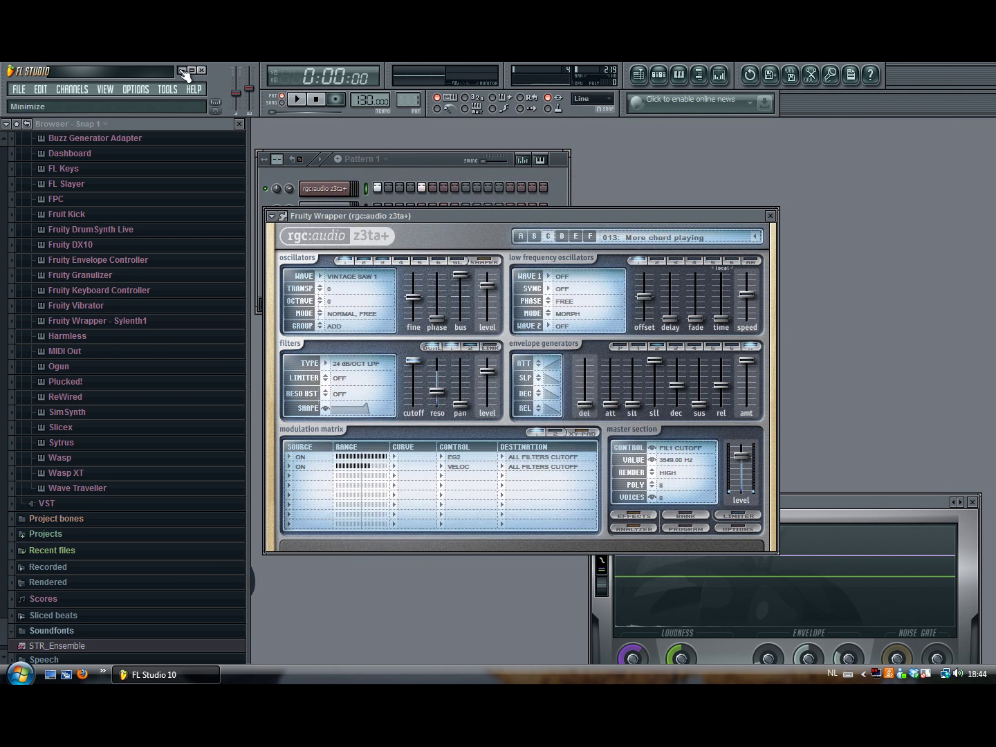
- Minimize FL Studio and open Program Files (x86) on drive ACER (C:) in Explorer
key("super+d")
key("super")
left_click(207, 473)
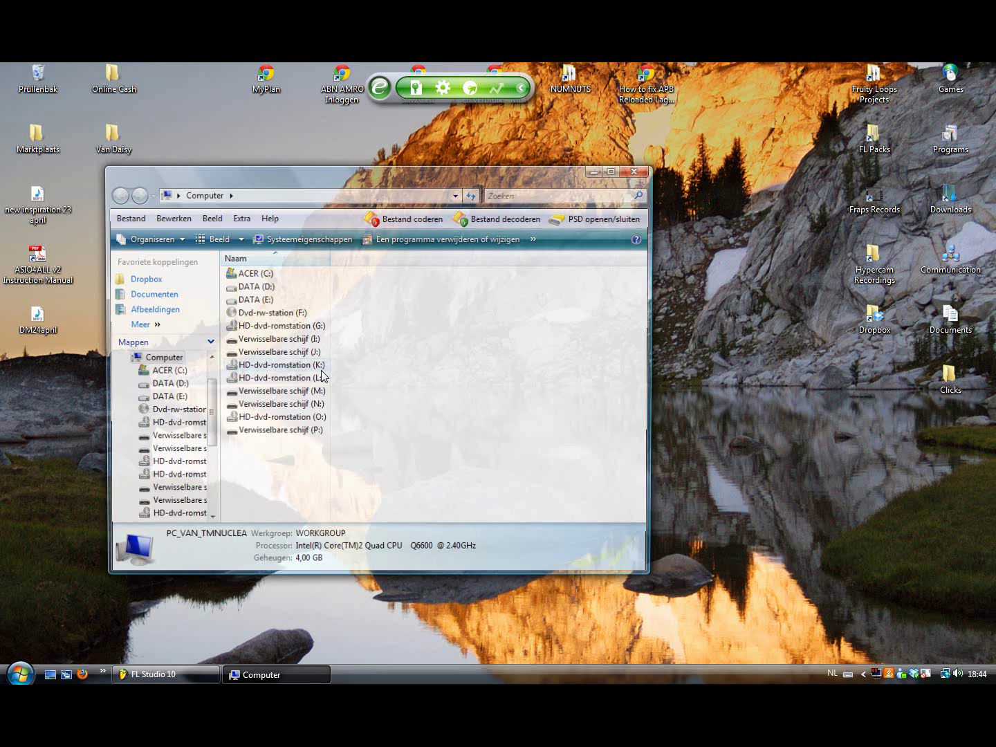
double_click(269, 274)
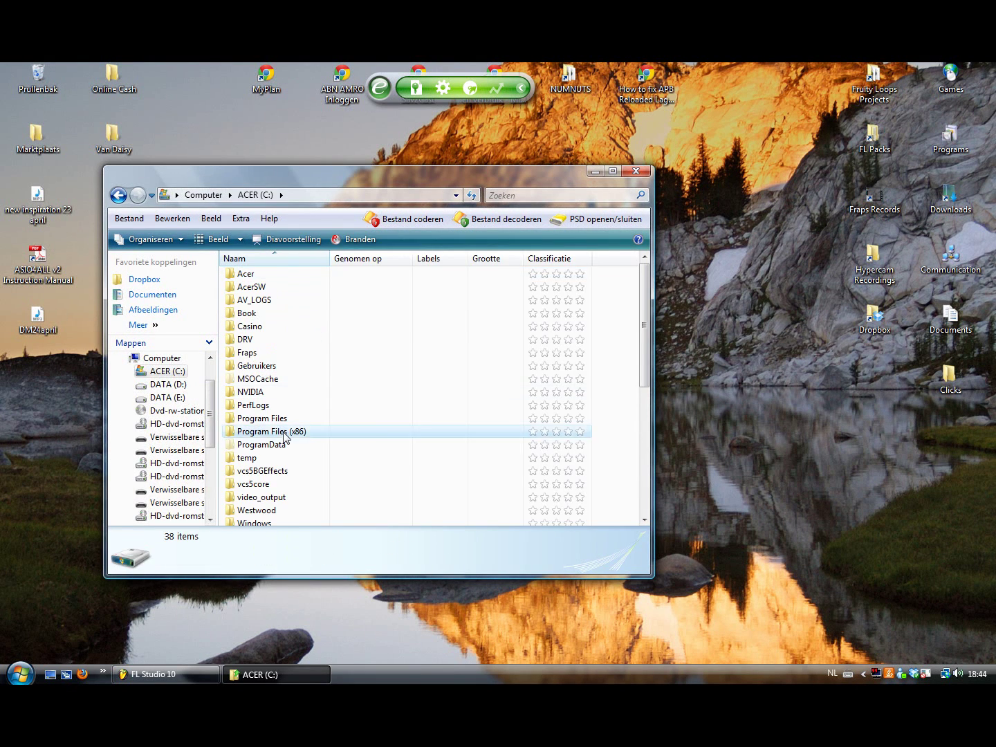
double_click(300, 432)
- Open the rgcaudio software folder and make its window taller at the left edge
left_click(303, 433)
key("r")
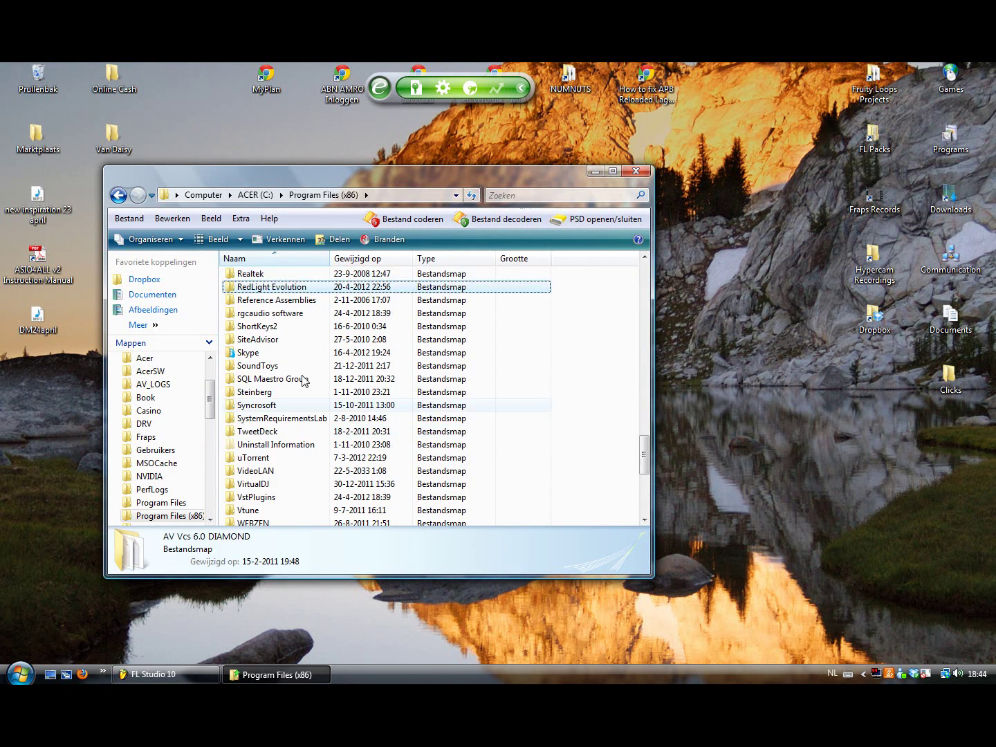
key("r")
key("r")
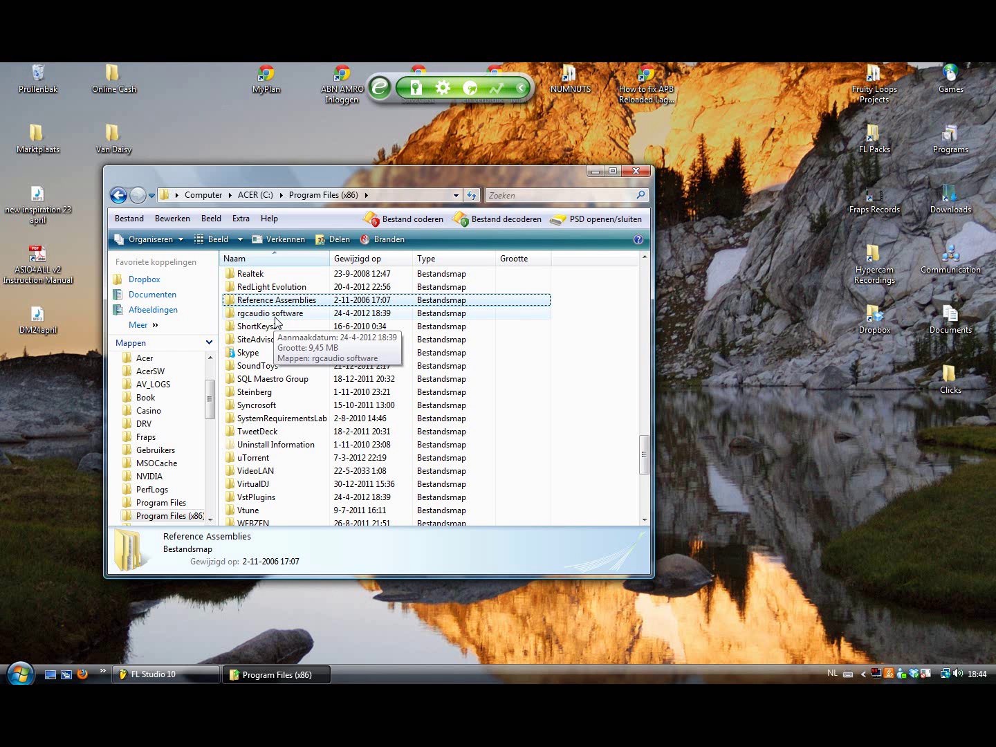
key("r")
key("Return")
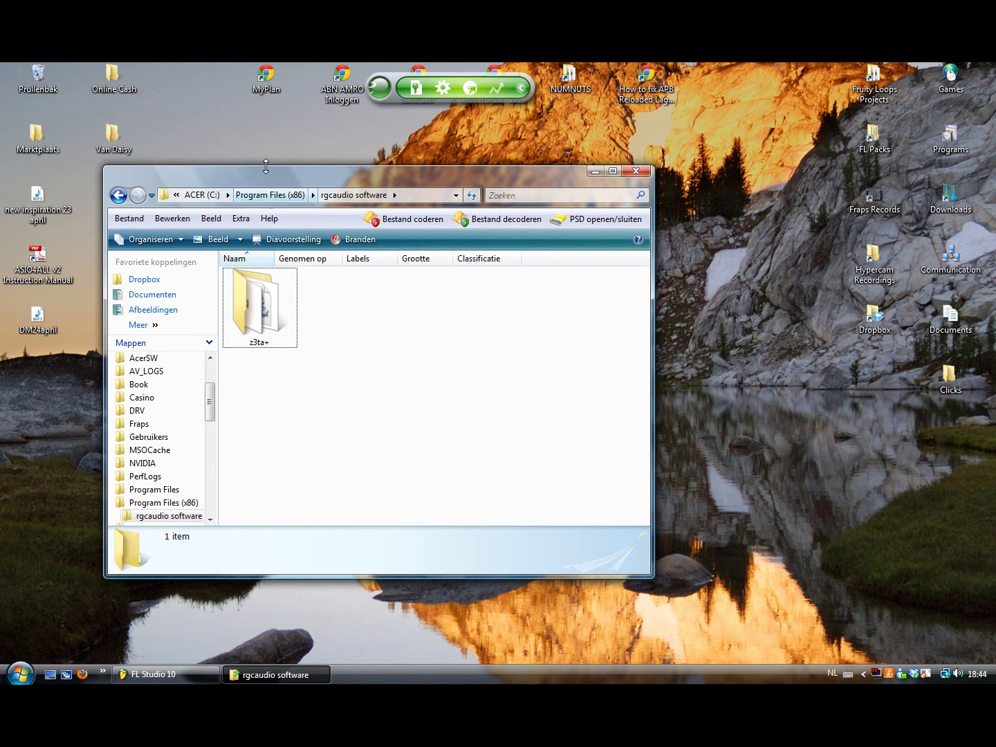
mouse_move(269, 167)
left_mouse_down()
mouse_move(274, 65)
mouse_move(172, 71)
left_mouse_up()
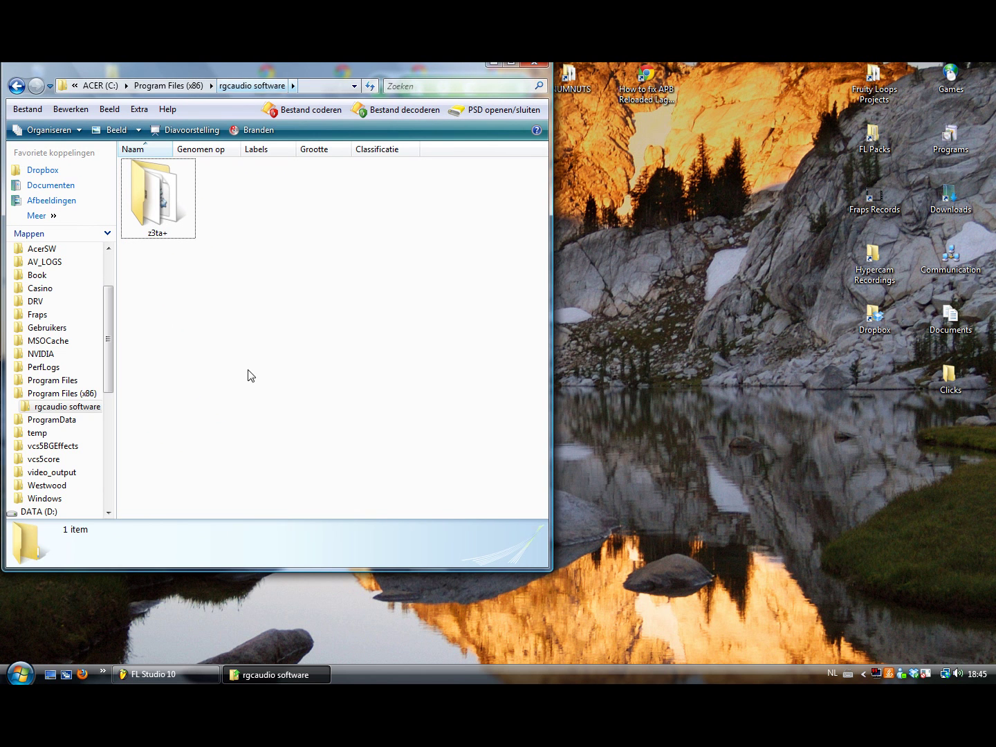
left_click_drag(252, 572, 250, 662)
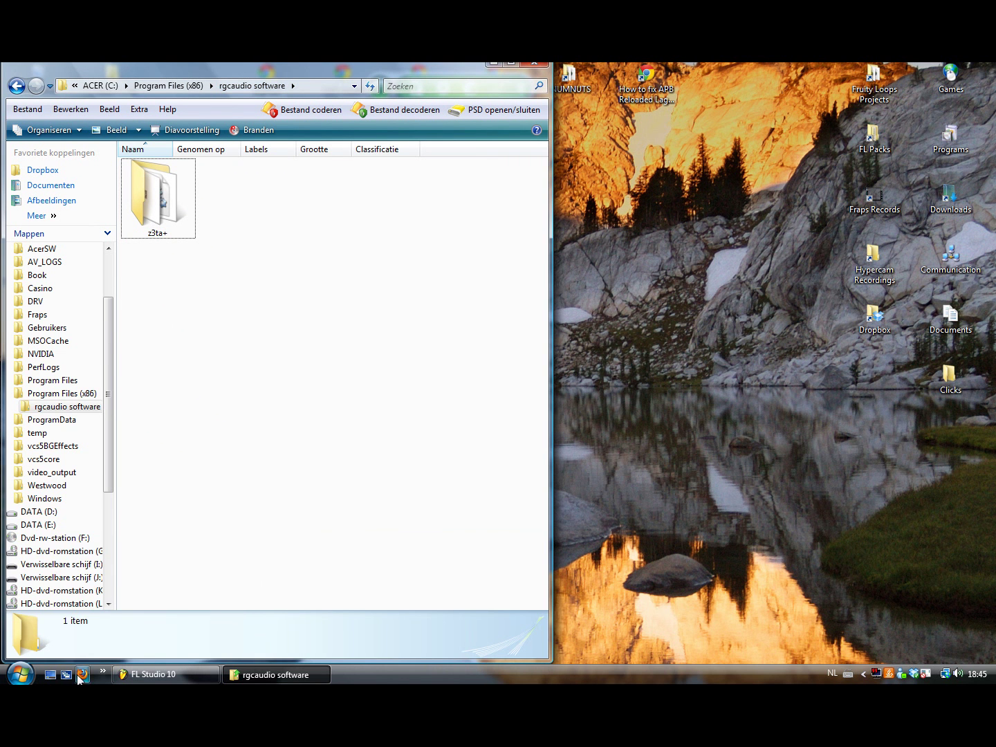
- Open C:\Program Files (x86)\VstPlugins in a second, tall Explorer window on the right
left_click(19, 674)
left_click(264, 471)
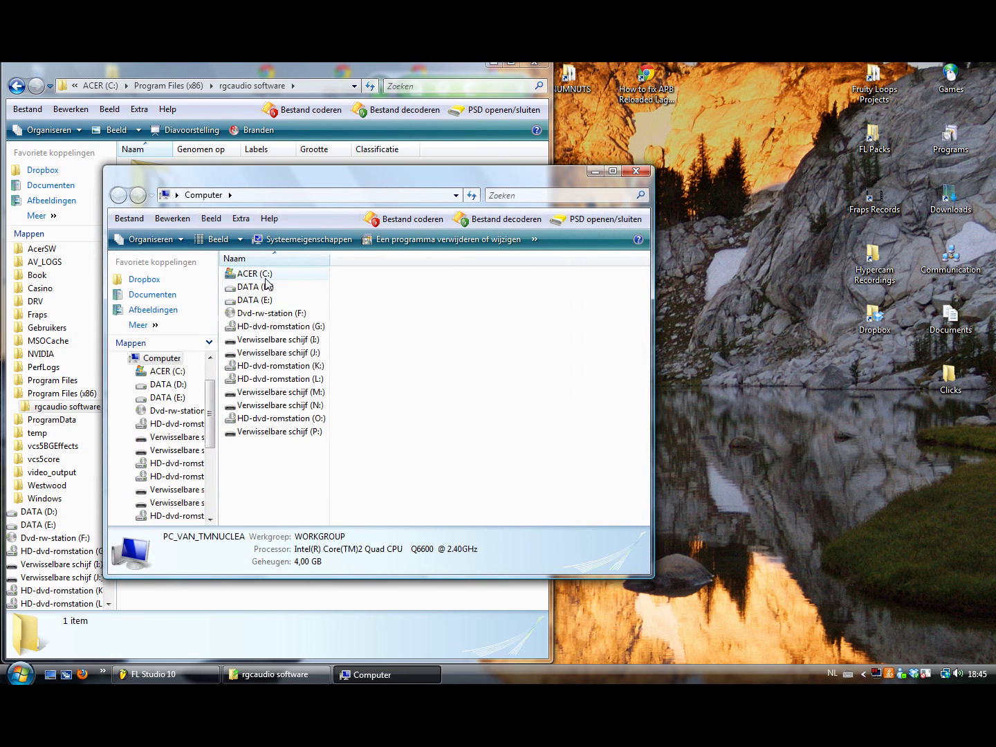
double_click(264, 279)
type("v")
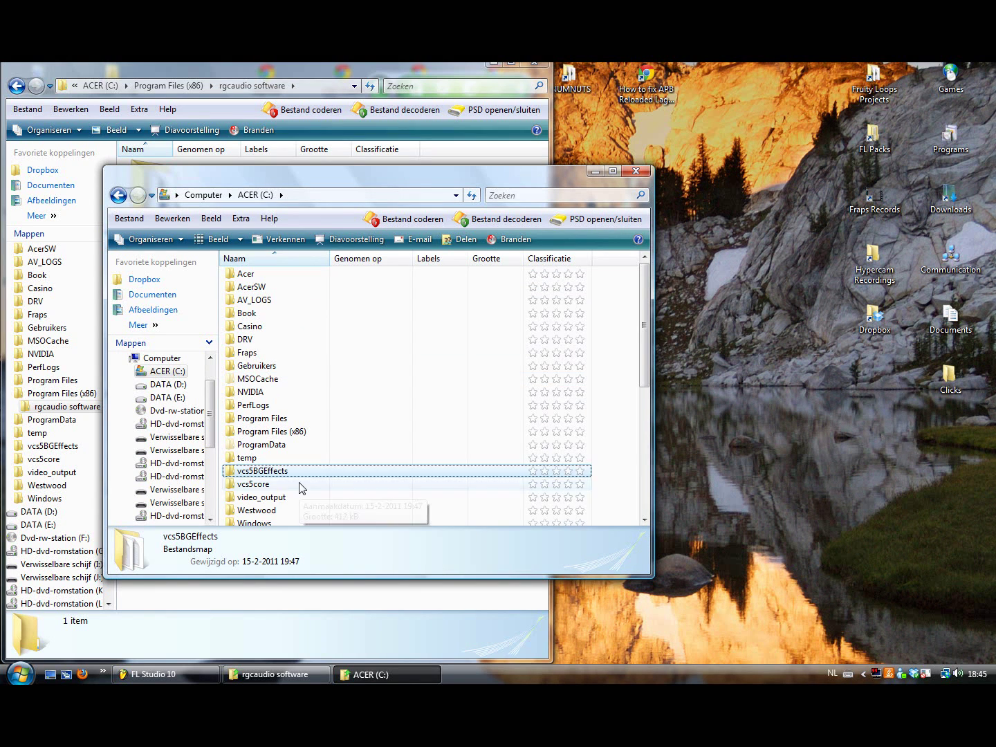
type("m")
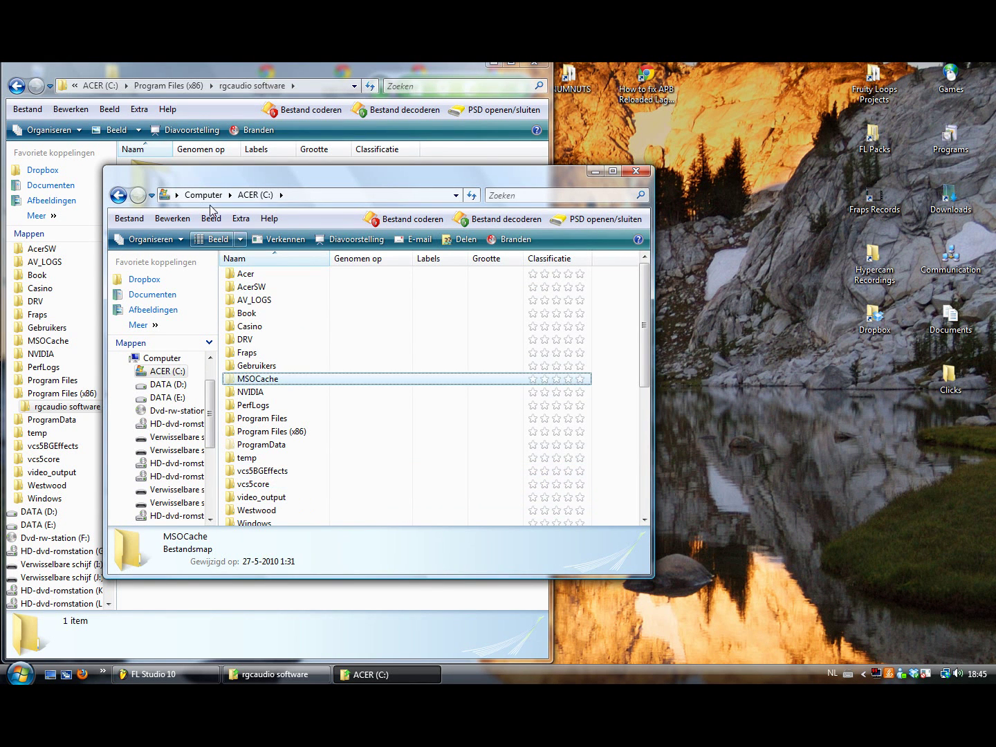
double_click(311, 433)
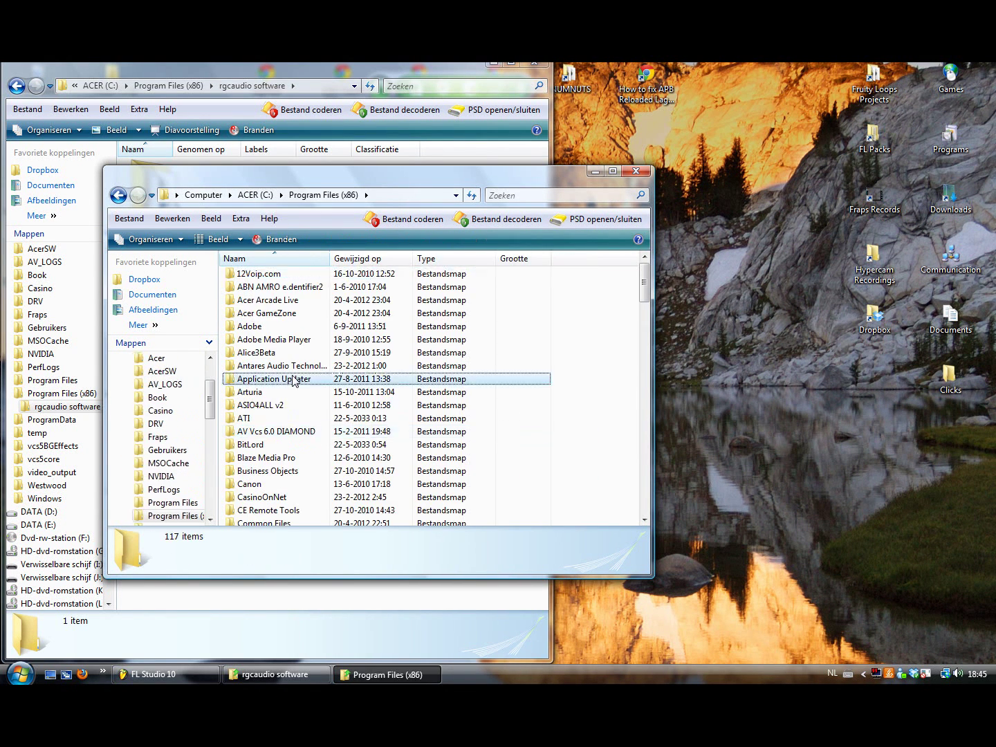
key("v")
key("v")
double_click(264, 299)
mouse_move(306, 171)
left_mouse_down()
mouse_move(700, 73)
mouse_move(657, 71)
left_mouse_up()
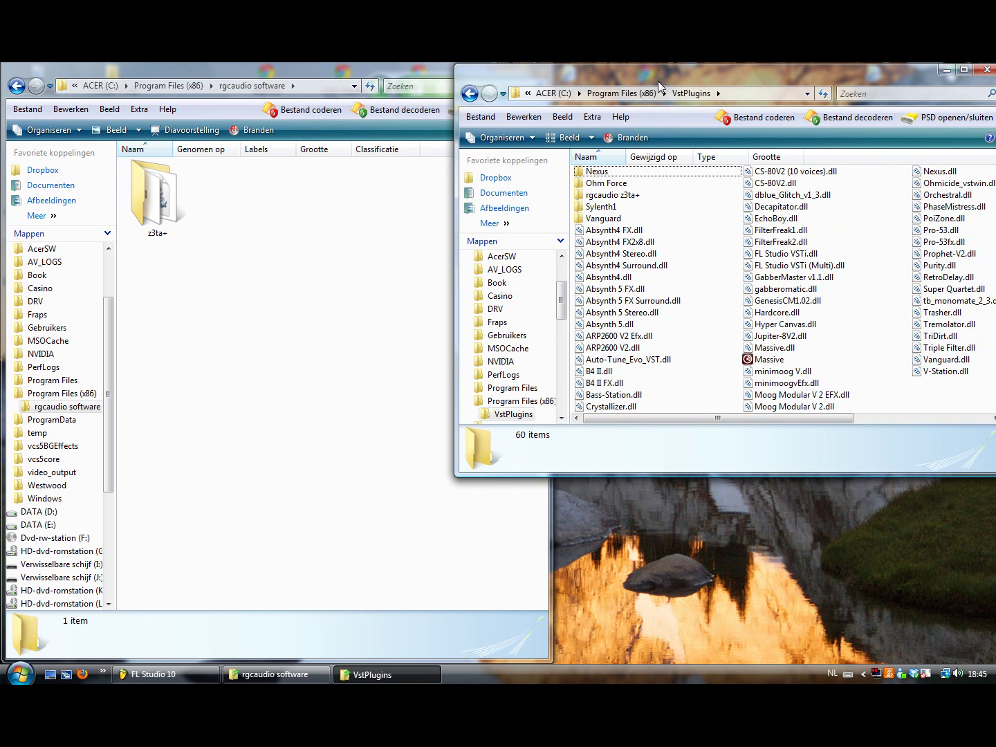
left_click_drag(666, 476, 656, 663)
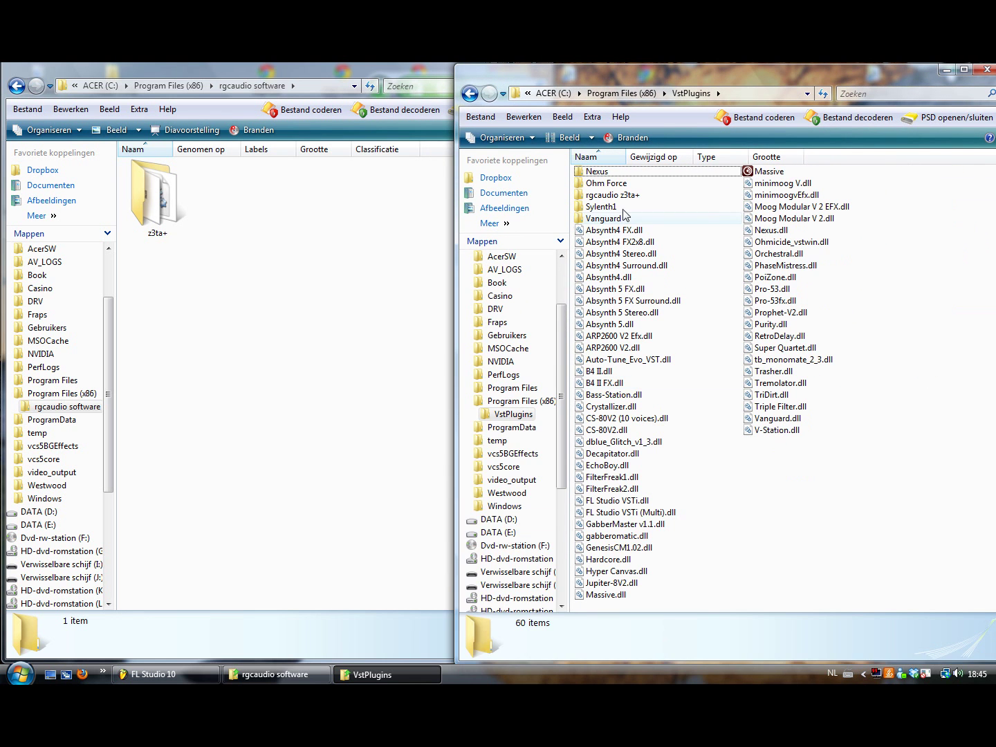
- Inspect z3ta+.dll in the z3ta+ folder, then open VstPlugins' rgcaudio z3ta+ folder
double_click(140, 186)
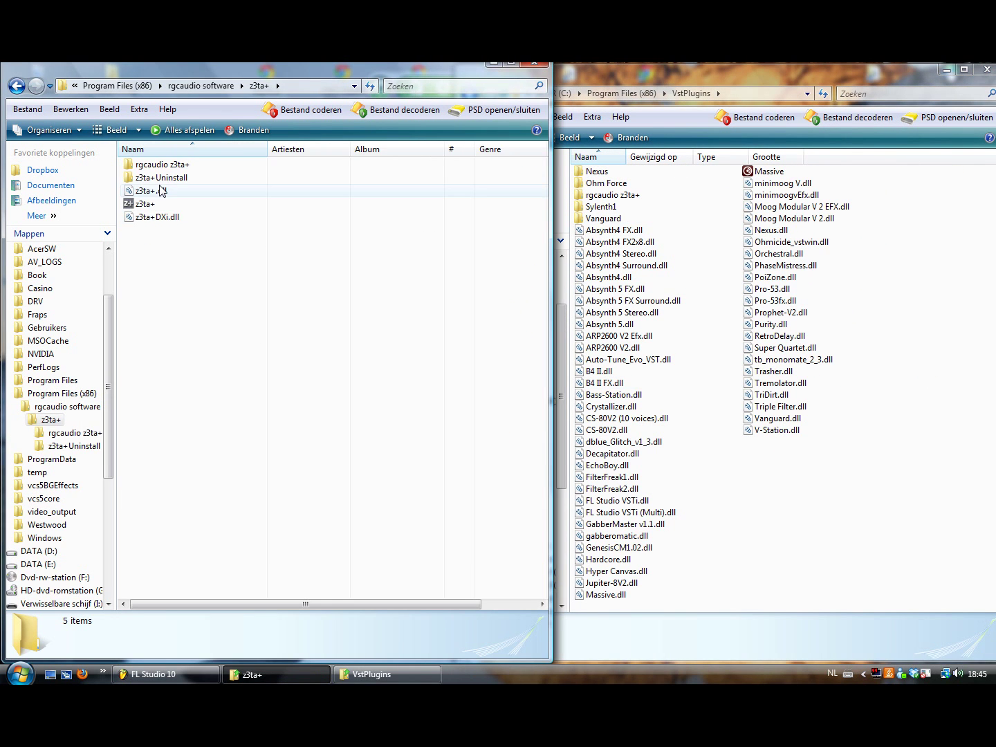
left_click(151, 192)
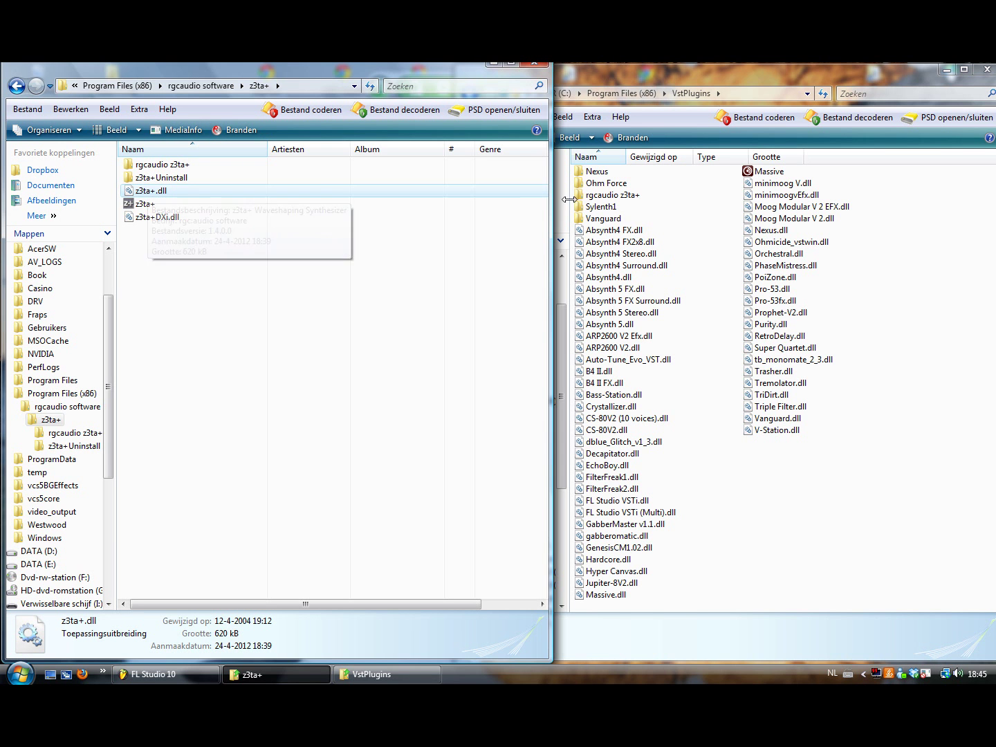
double_click(596, 195)
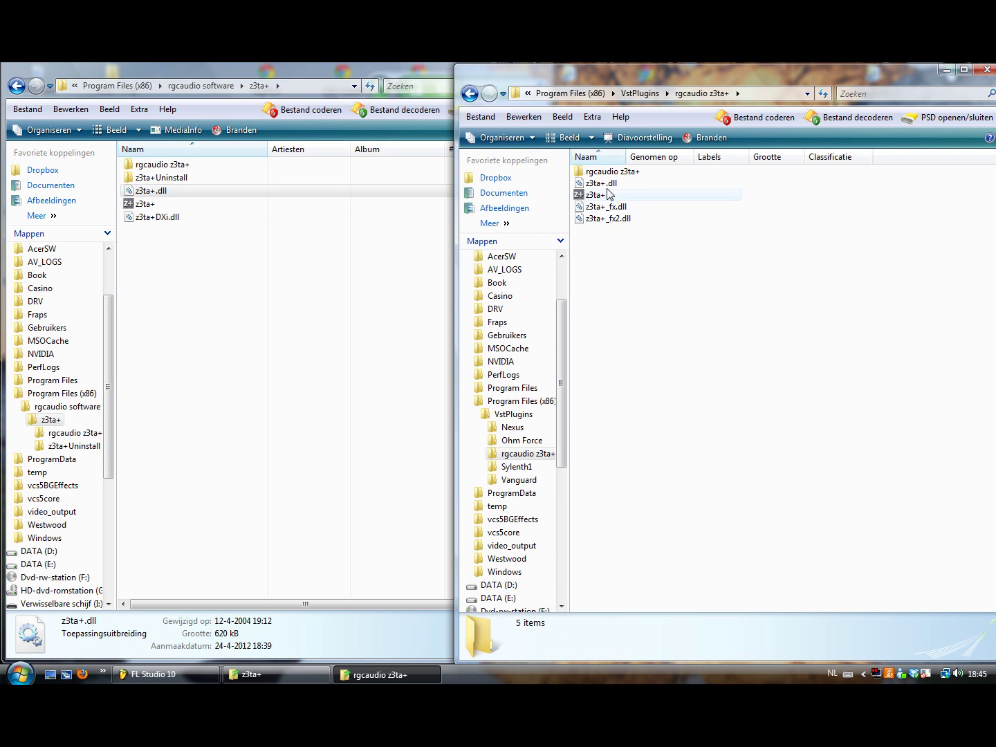
- Return to FL Studio and start a new browser search folder in File settings
left_click(164, 674)
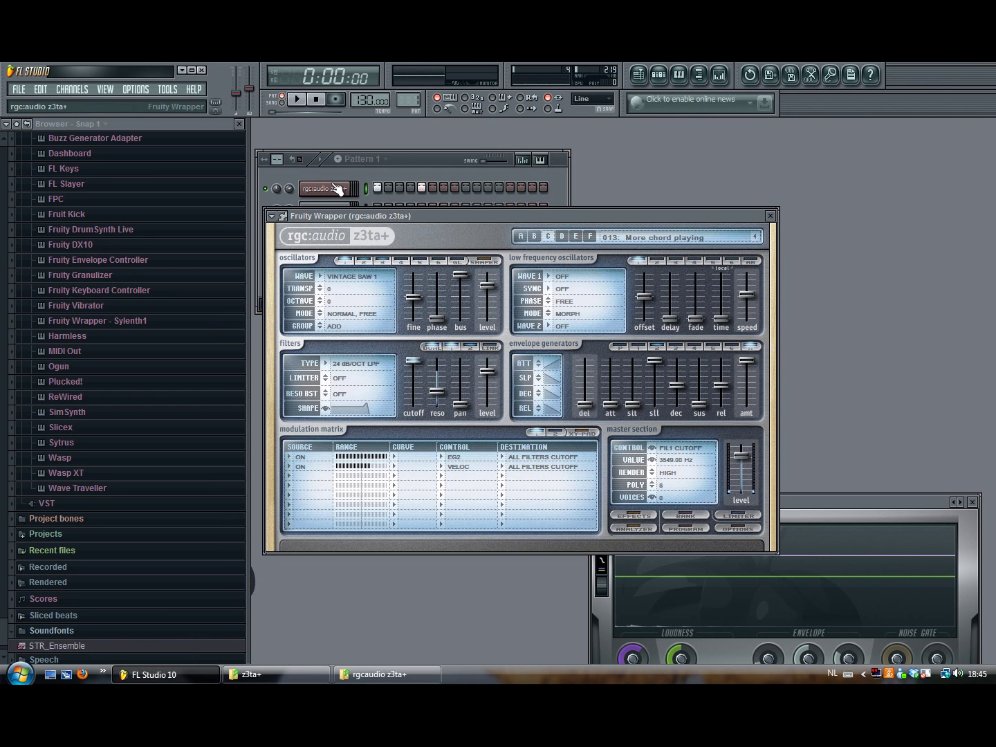
left_click(168, 90)
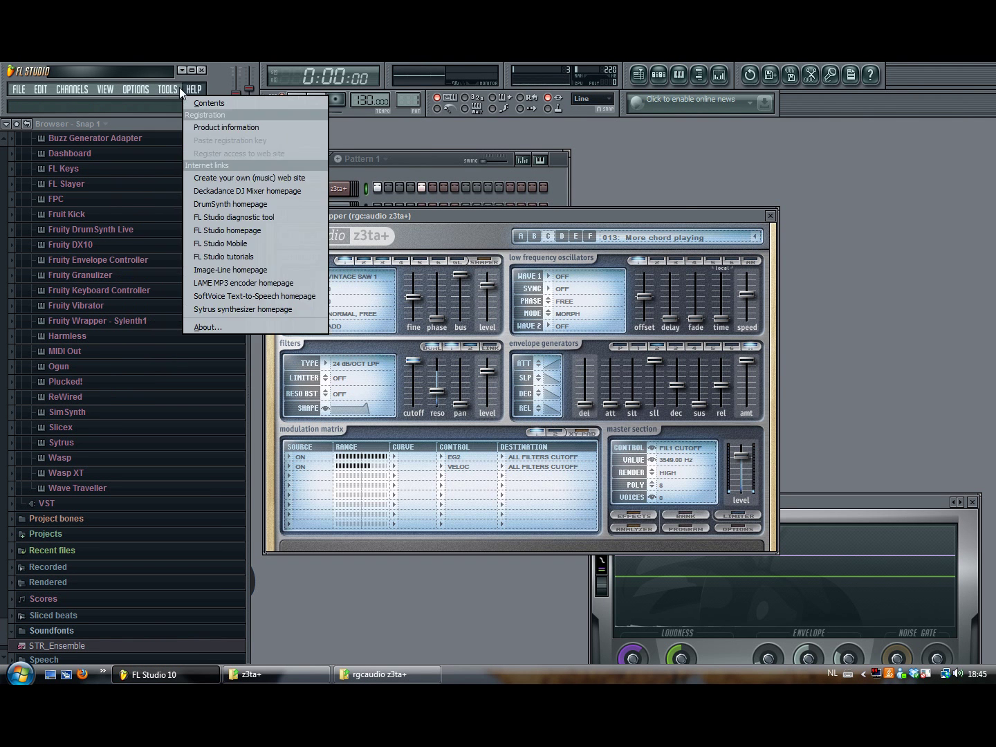
left_click(148, 155)
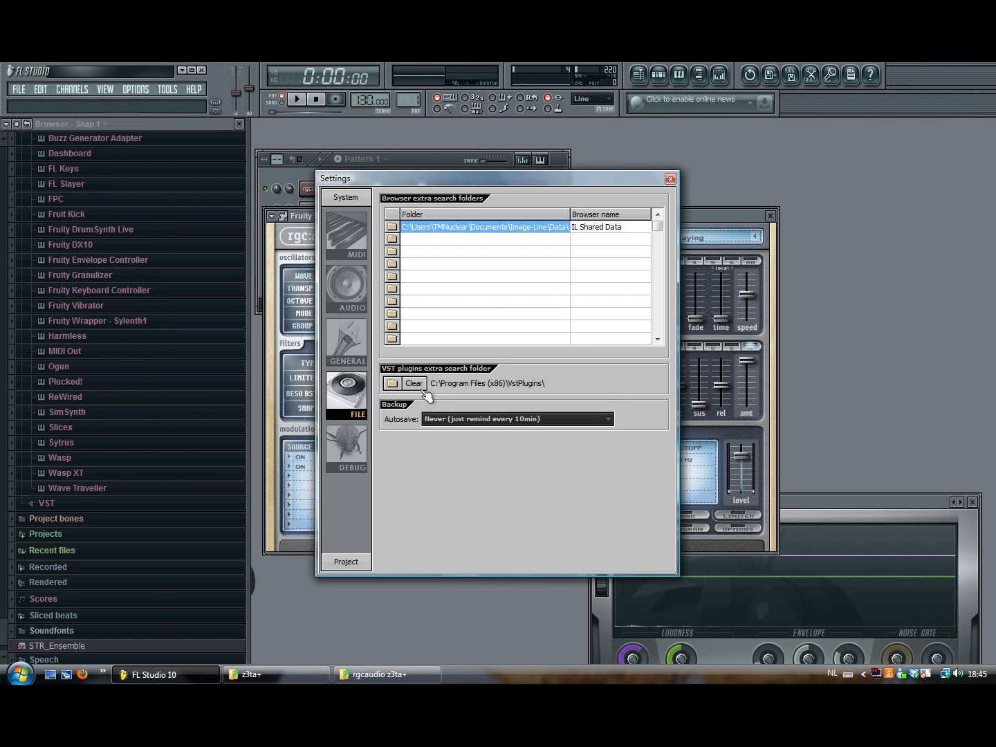
left_click(392, 240)
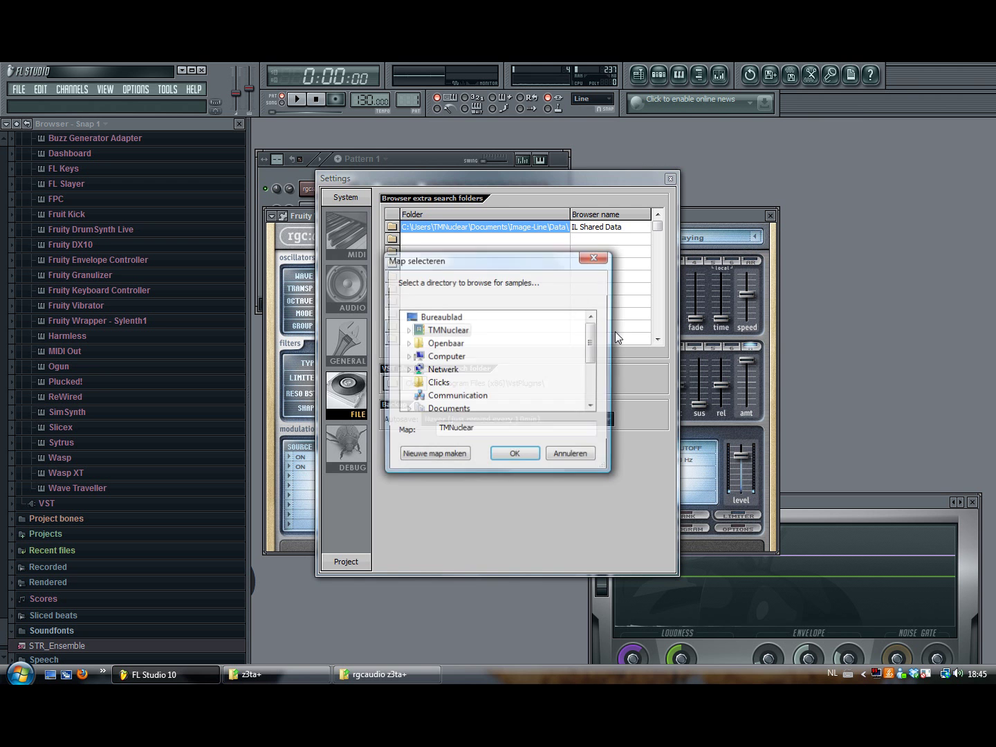
- Set the new search folder to C:\Program Files (x86)\rgcaudio software\z3ta+
double_click(446, 356)
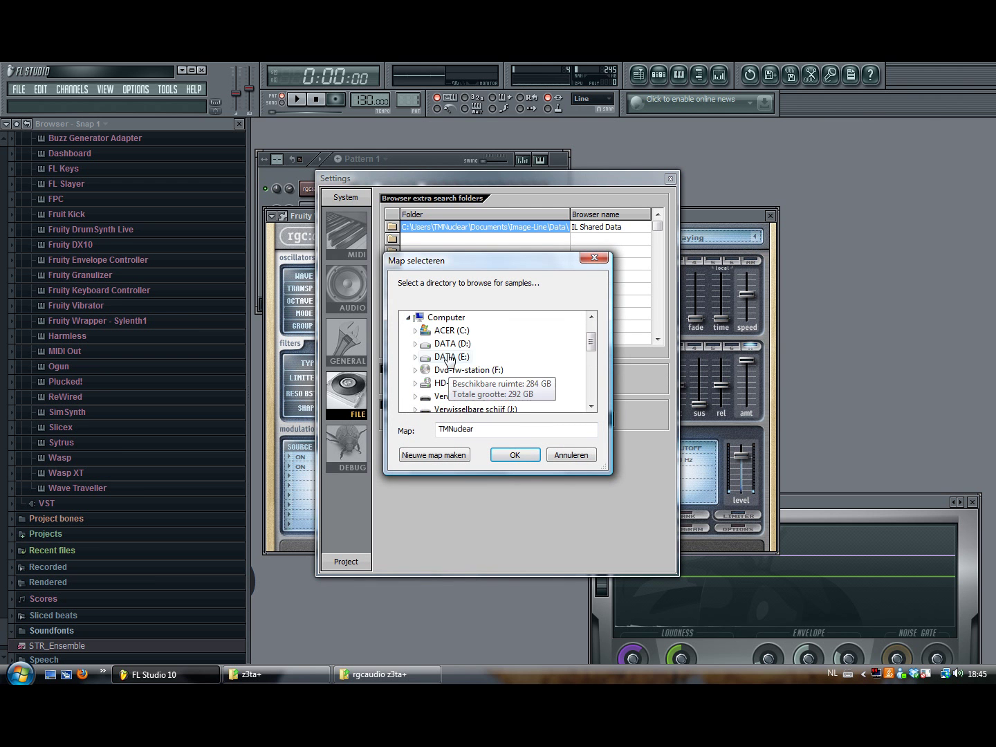
double_click(447, 331)
scroll(593, 343, "down", 3)
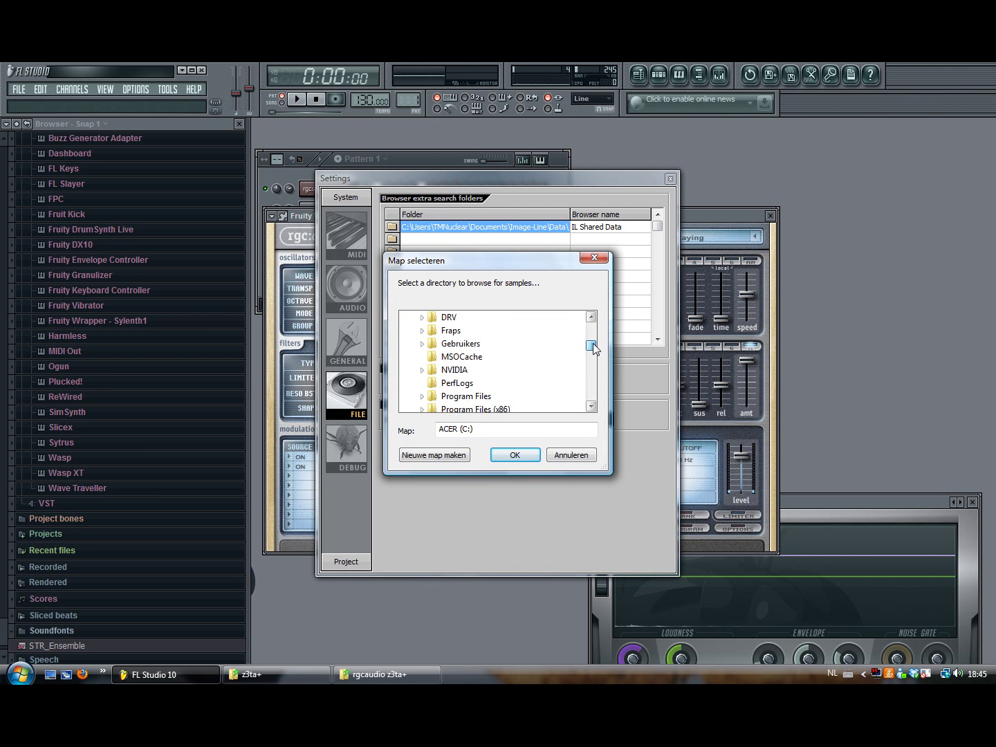
scroll(593, 343, "down", 2)
double_click(483, 358)
key("r")
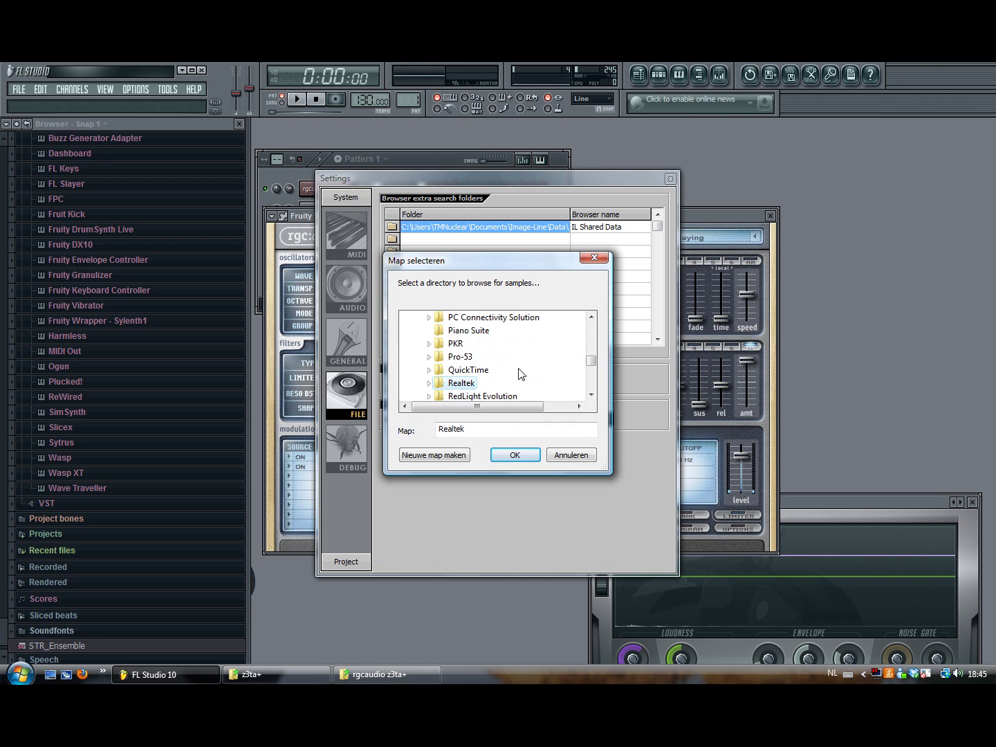
key("Down")
key("Down")
key("Down")
key("Right")
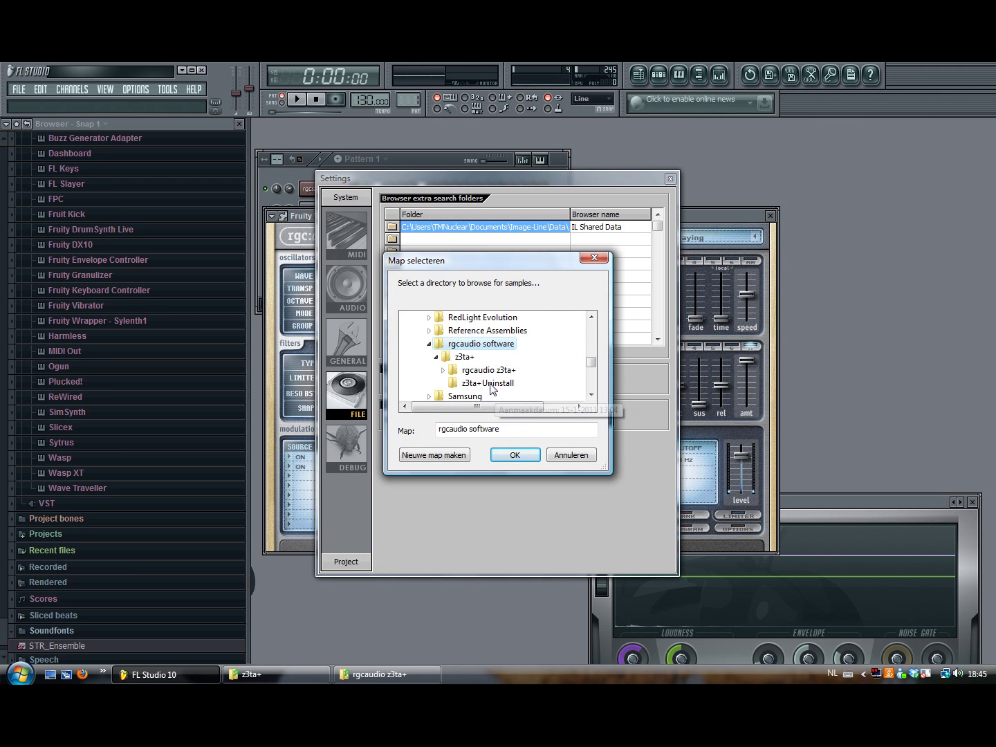
key("Down")
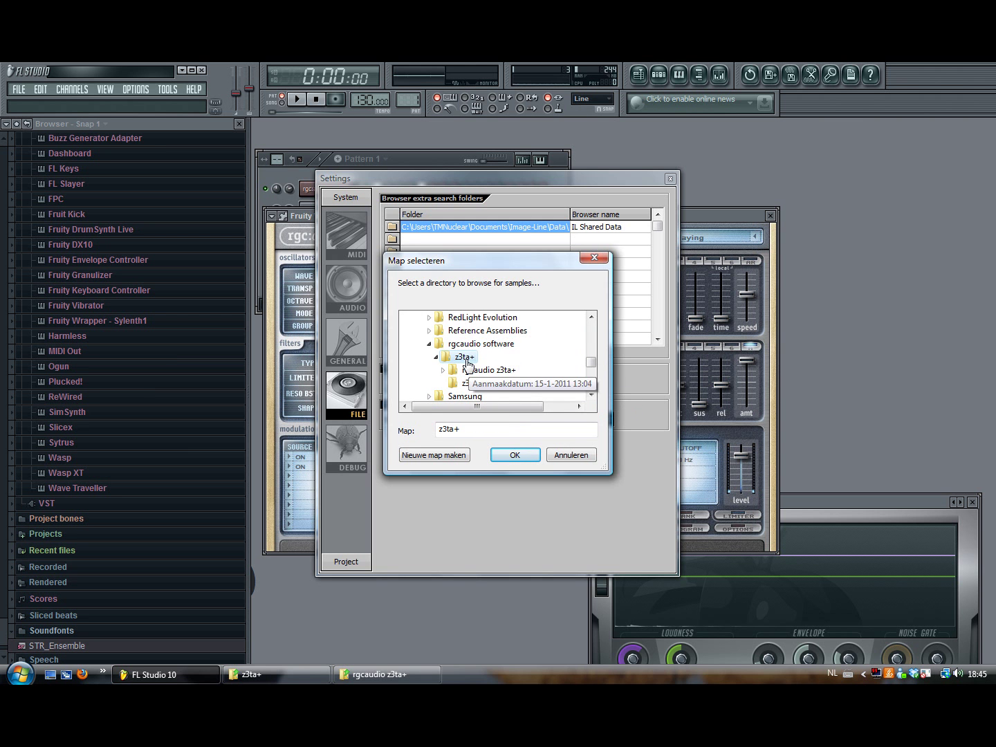
left_click(509, 457)
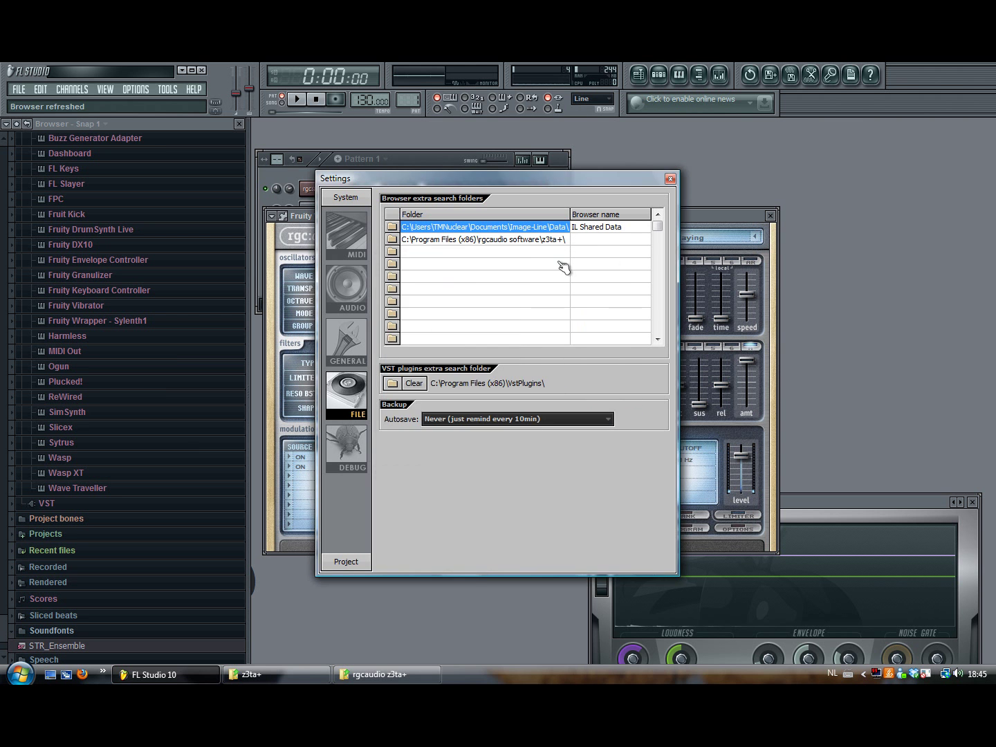
- Close Settings, review the generator plugin list, and reopen the rgcaudio z3ta+ channel menu
left_click(670, 179)
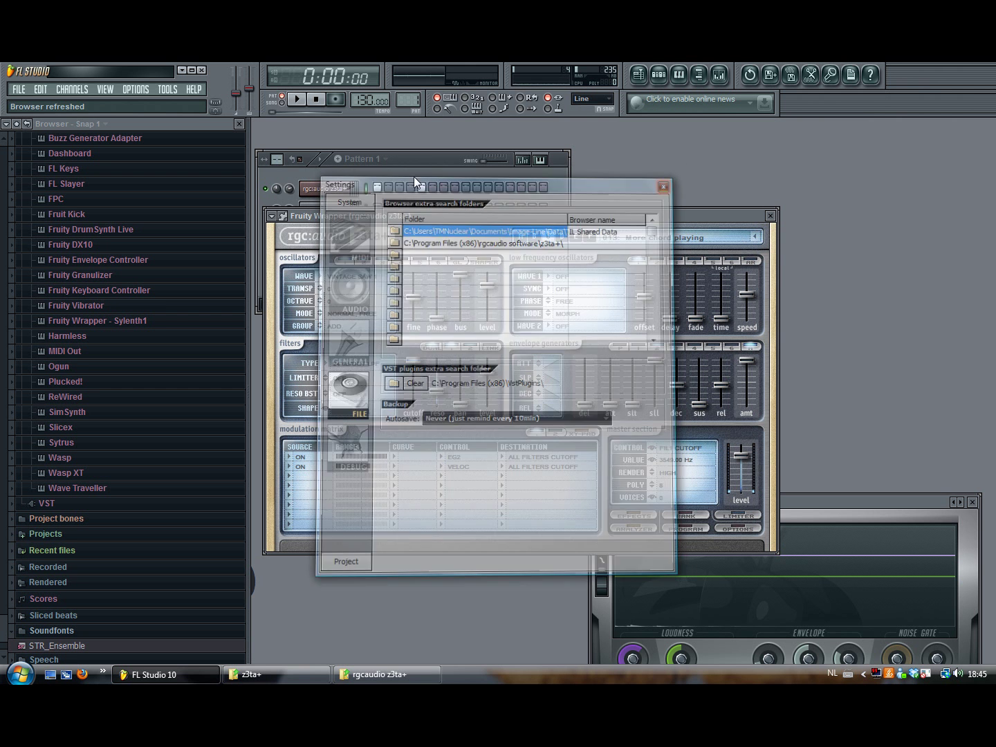
right_click(328, 188)
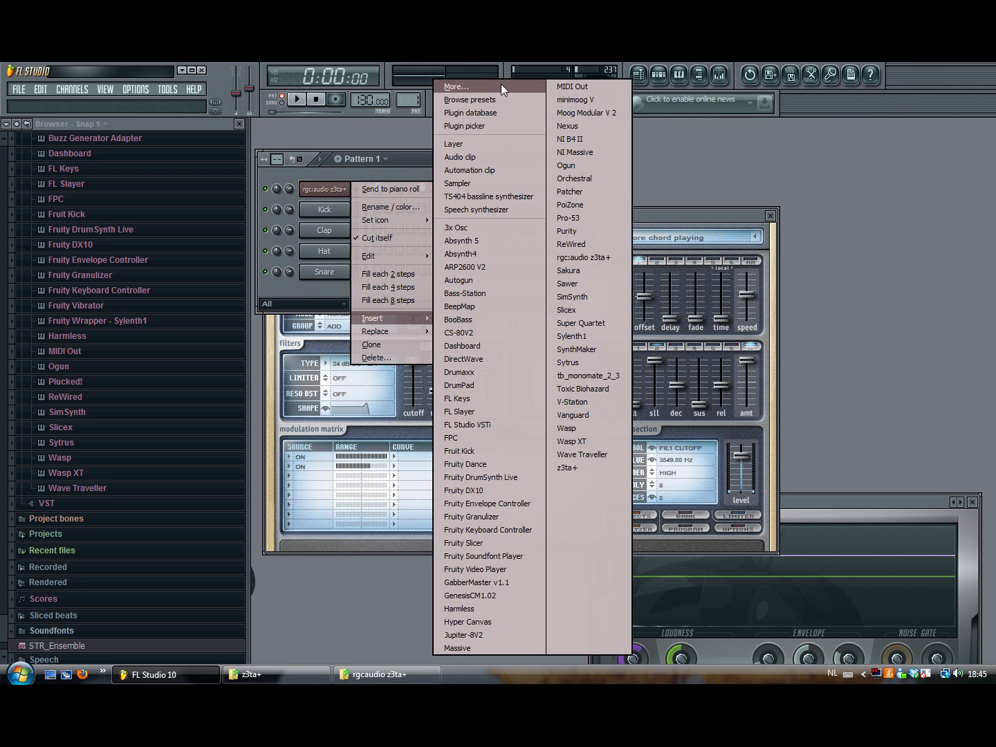
left_click(500, 84)
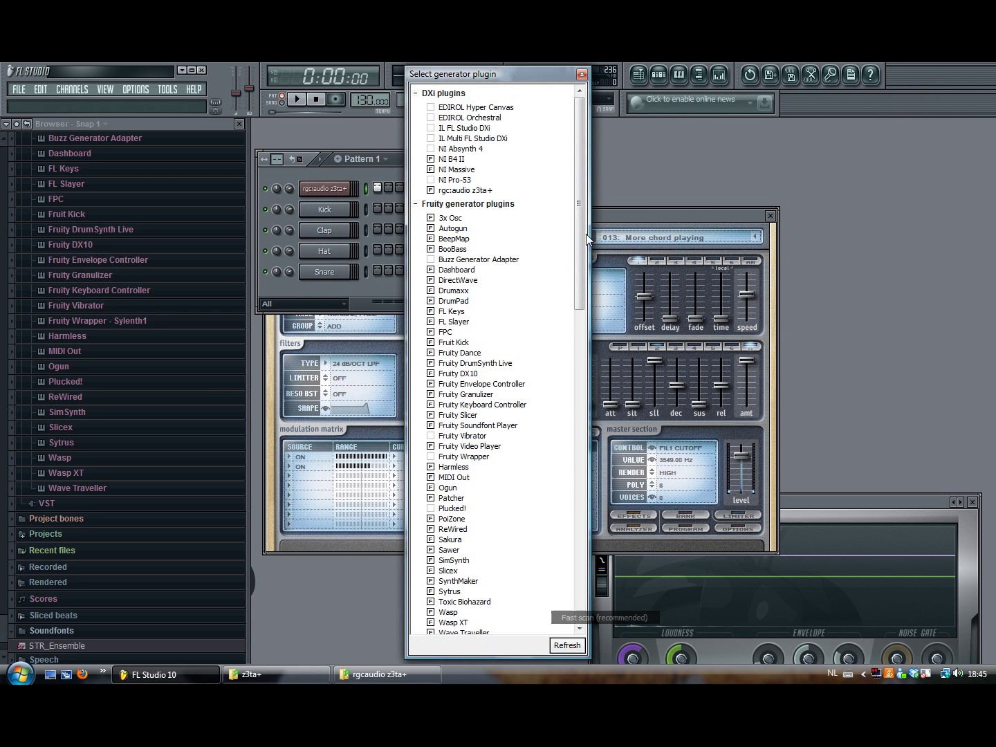
left_click_drag(582, 161, 587, 560)
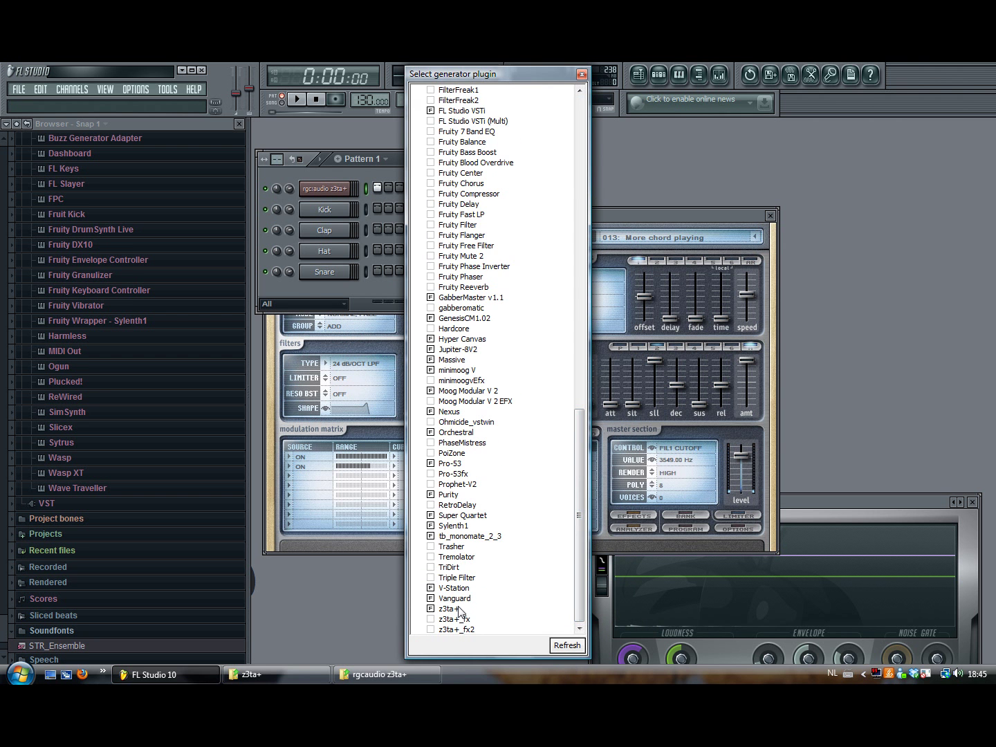
left_click_drag(583, 496, 580, 188)
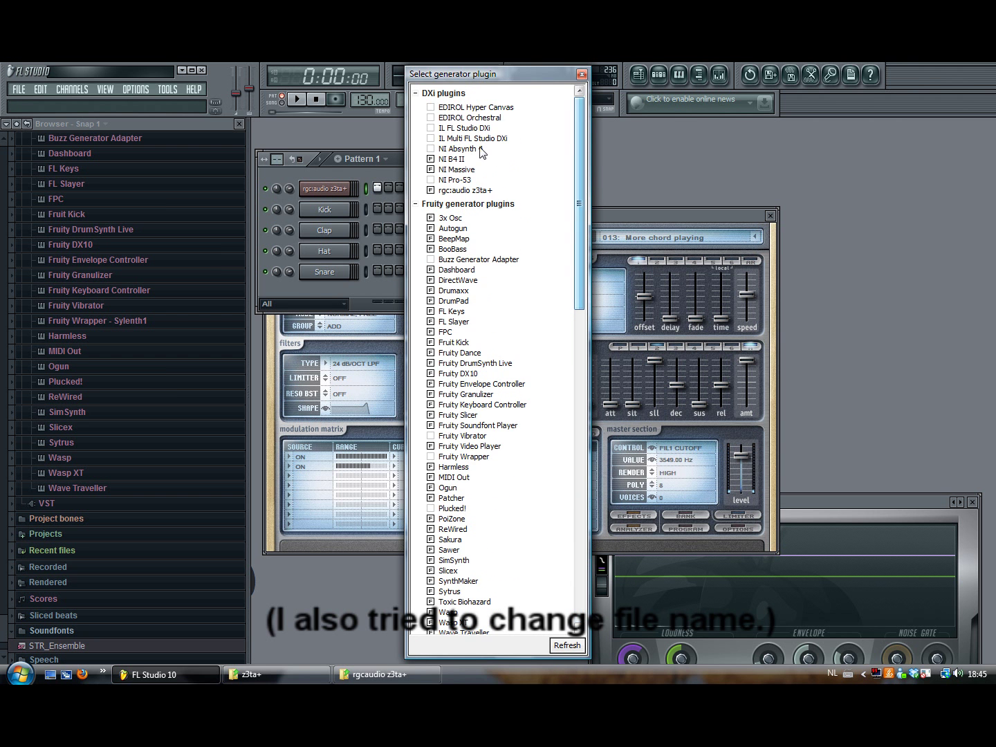
left_click(580, 74)
right_click(351, 187)
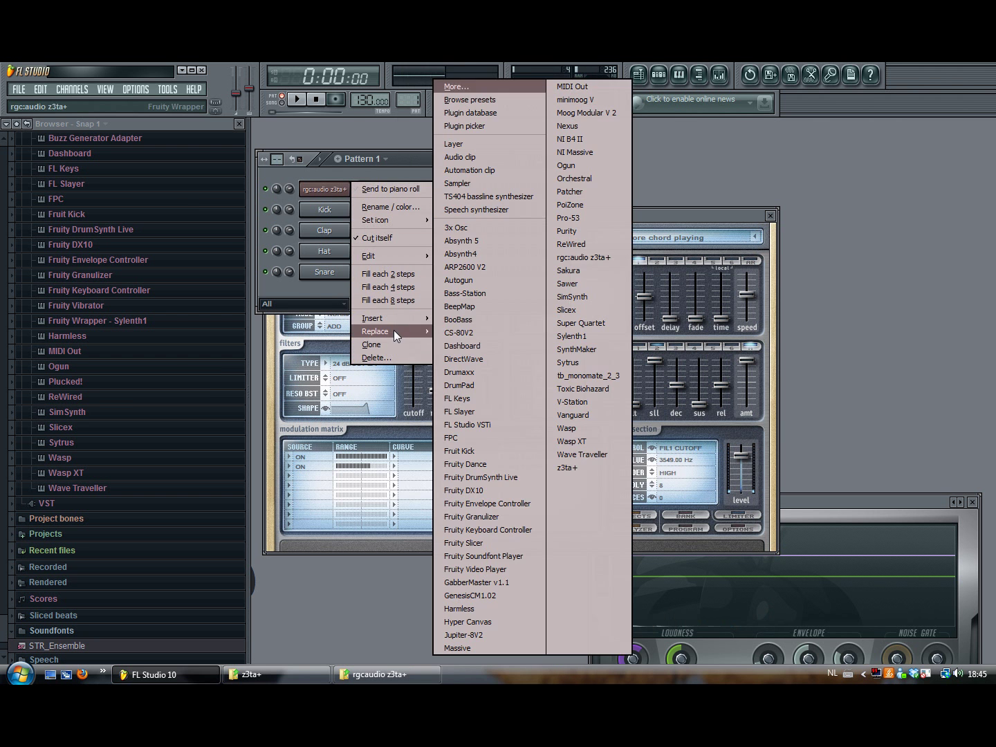
- Swap the channel for z3ta+ and raise its LFO1 offset to 12.5% using Last tweaked
left_click(566, 467)
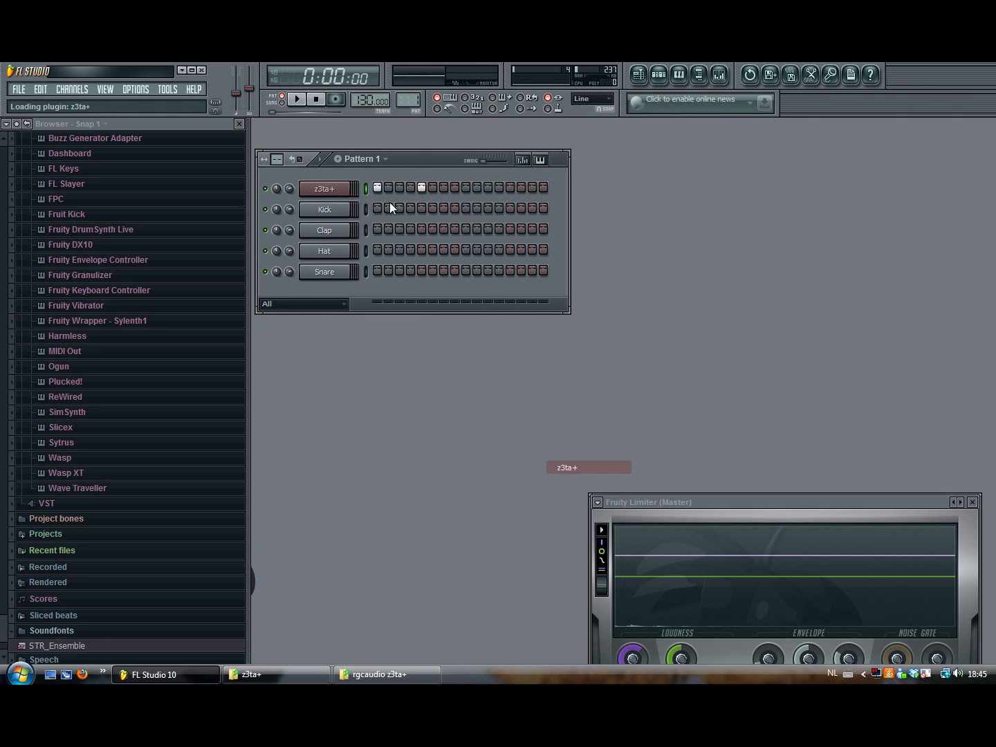
left_click_drag(651, 296, 651, 279)
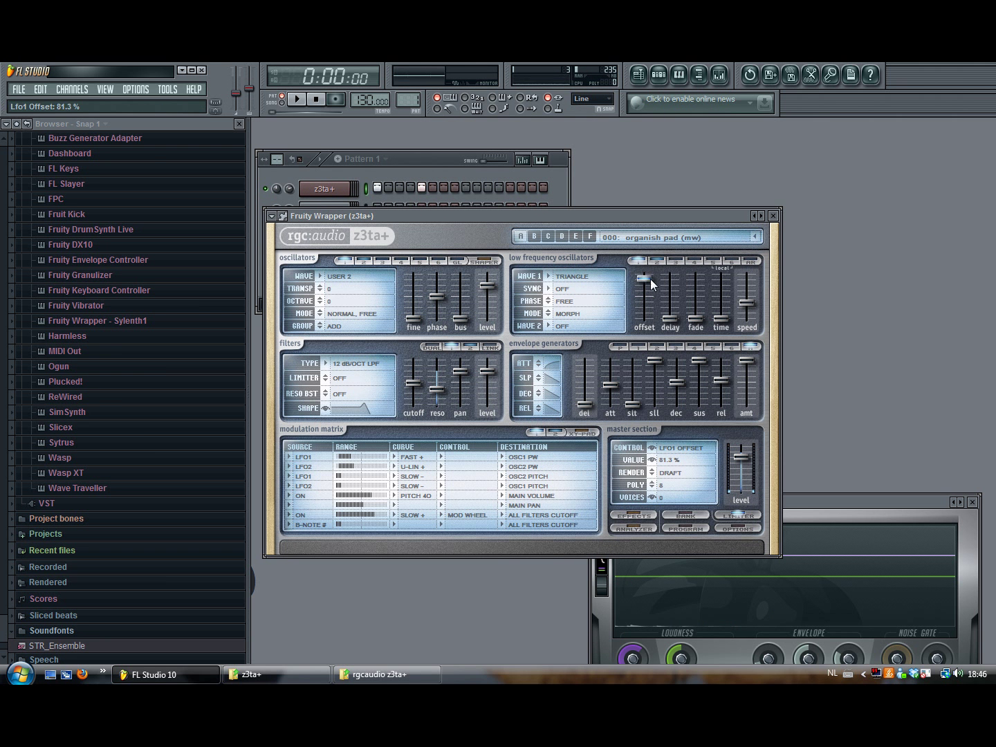
left_click(167, 88)
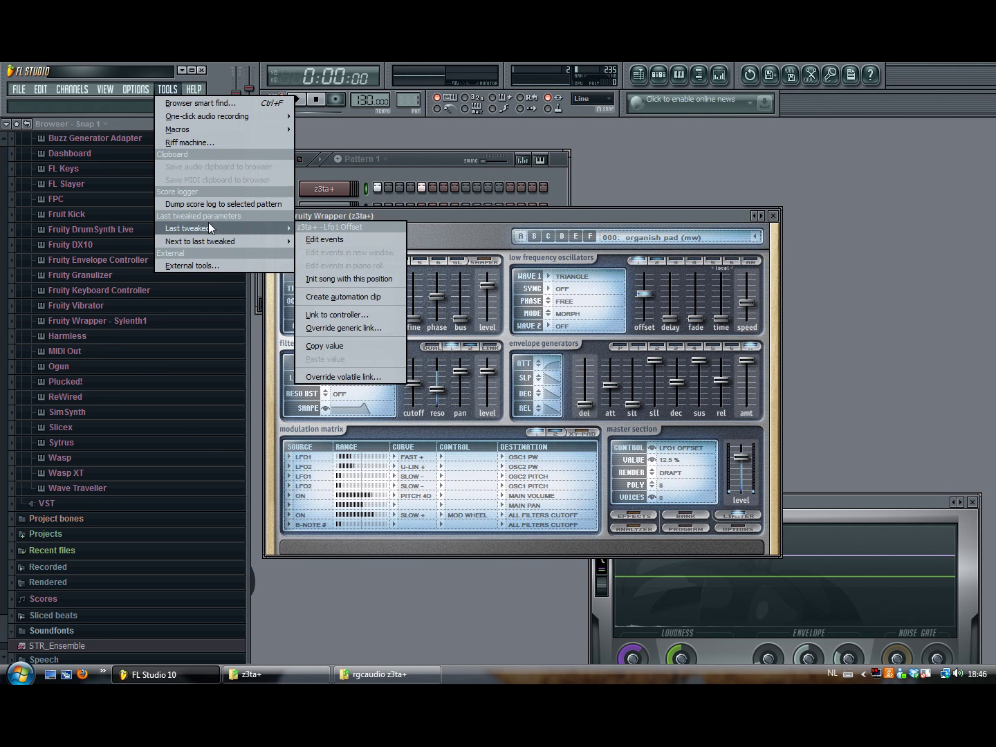
left_click(552, 245)
- Load preset 013 More chord playing, then play the pattern and stop
left_click(754, 236)
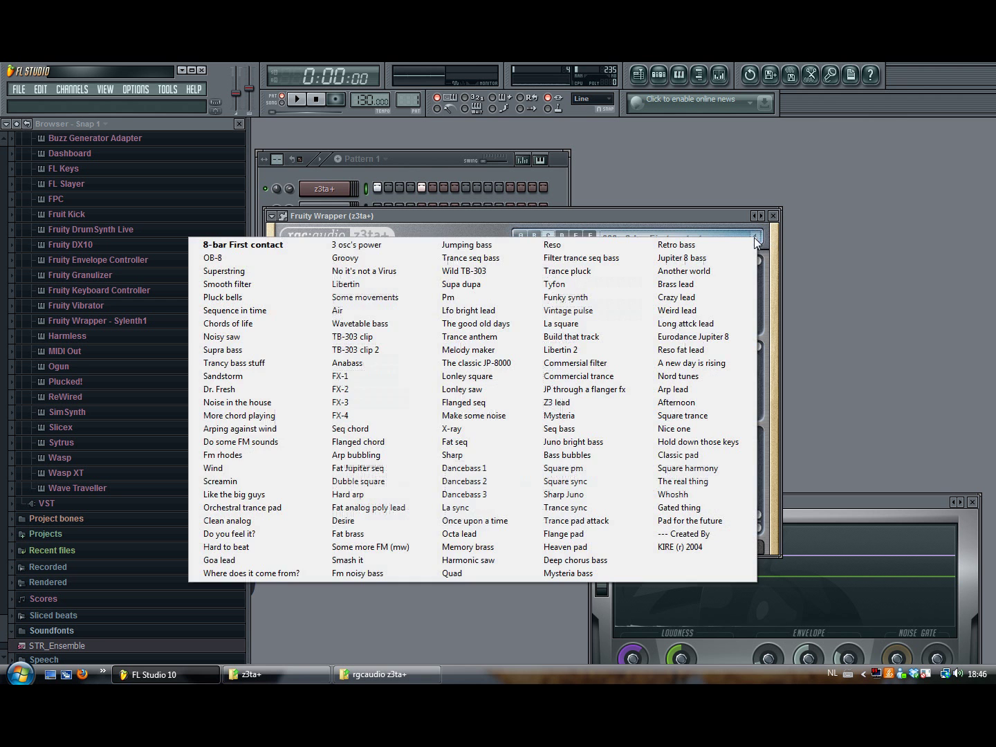
left_click(256, 414)
left_click(428, 165)
key("space")
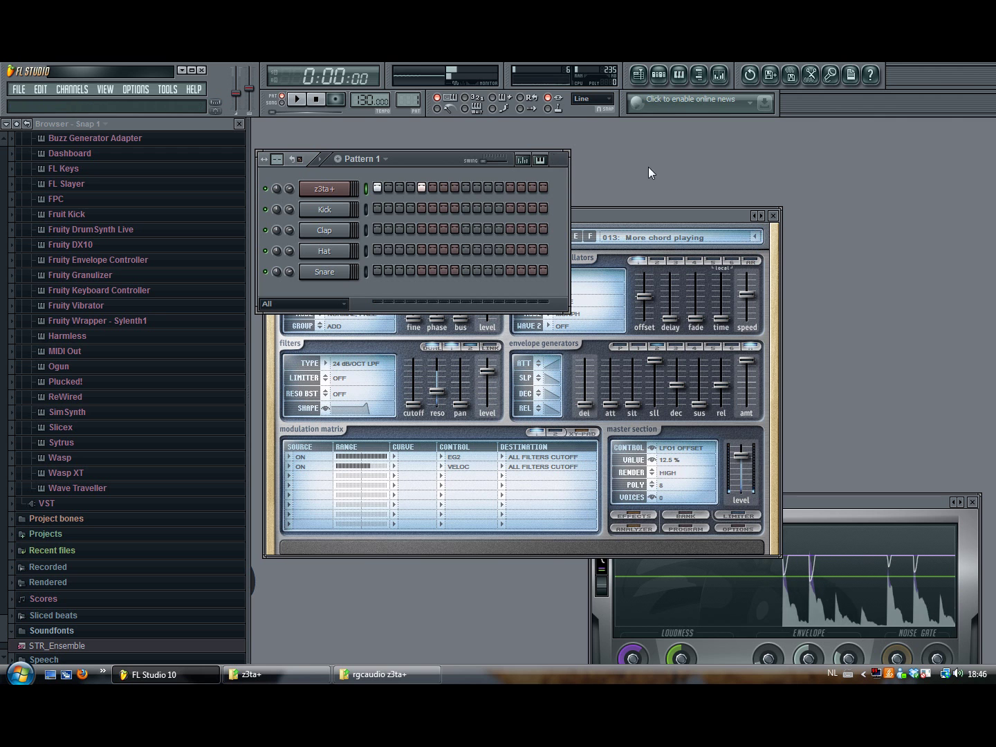
key("space")
- Delete rgcaudio z3ta+ from VstPlugins, closing FL Studio to release its files before retrying
left_click(182, 69)
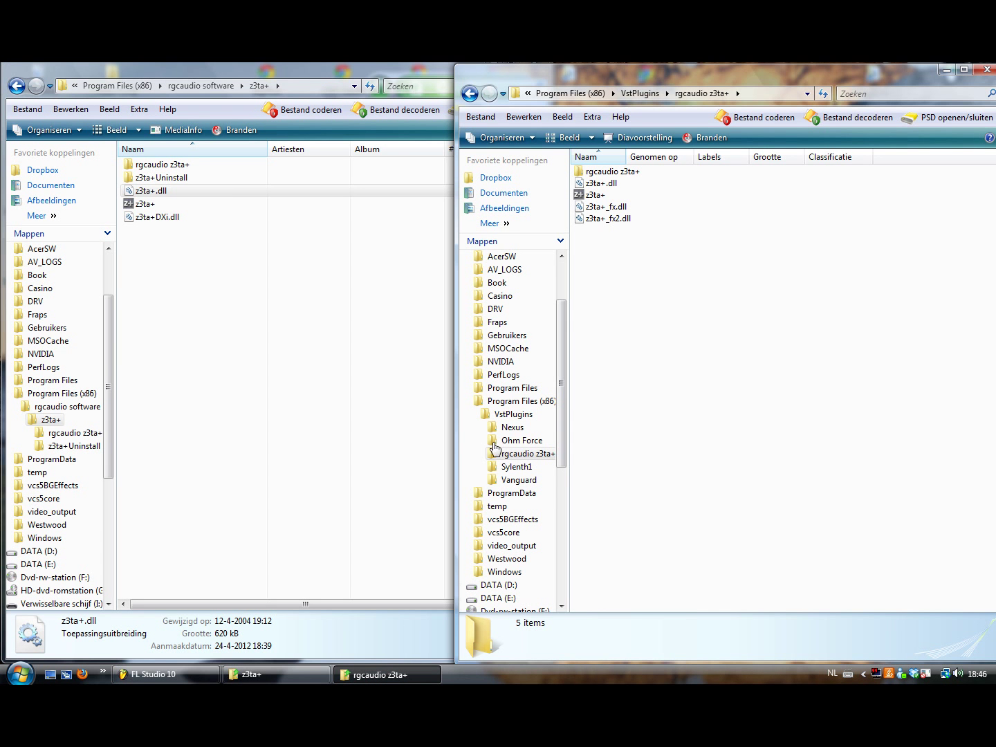
left_click(640, 94)
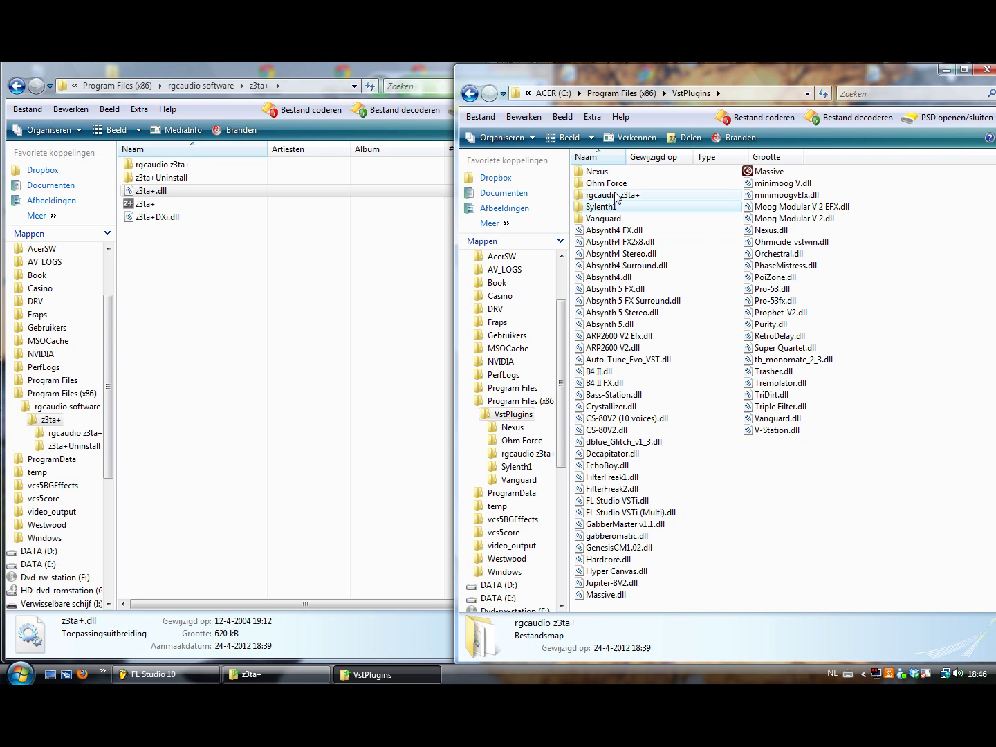
key("Delete")
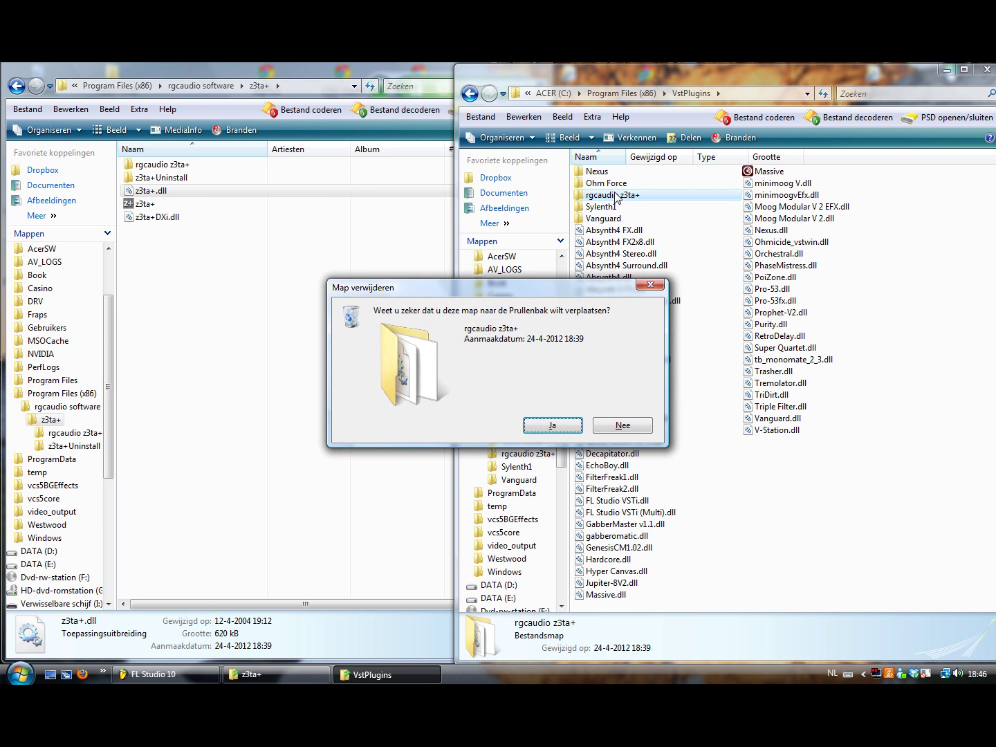
key("Return")
left_click(476, 425)
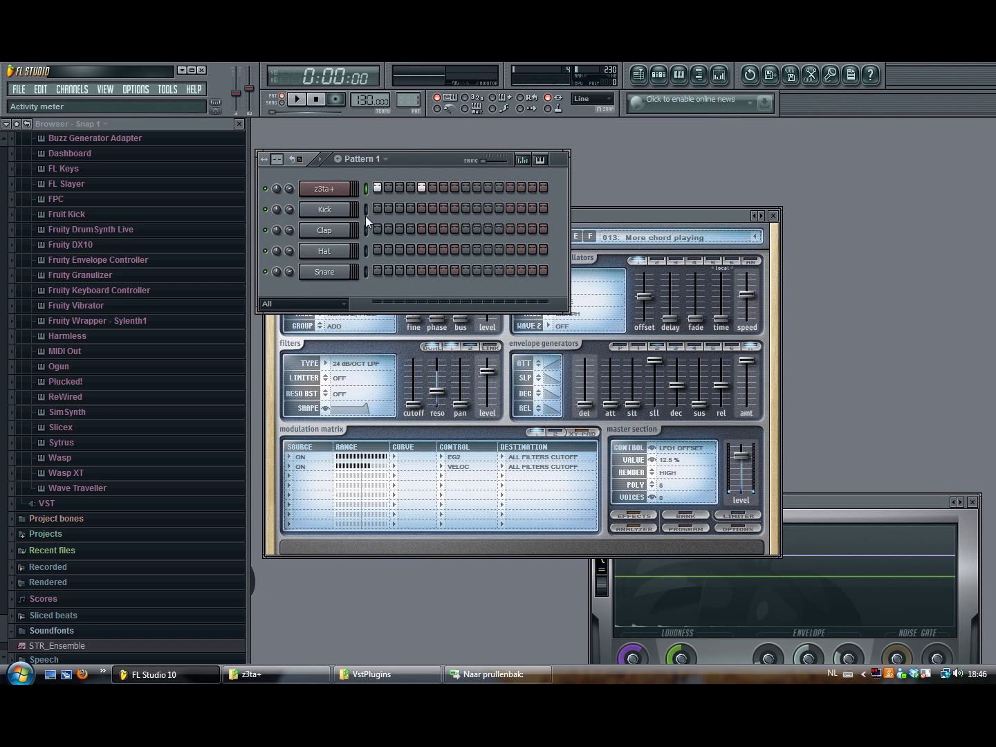
left_click(202, 70)
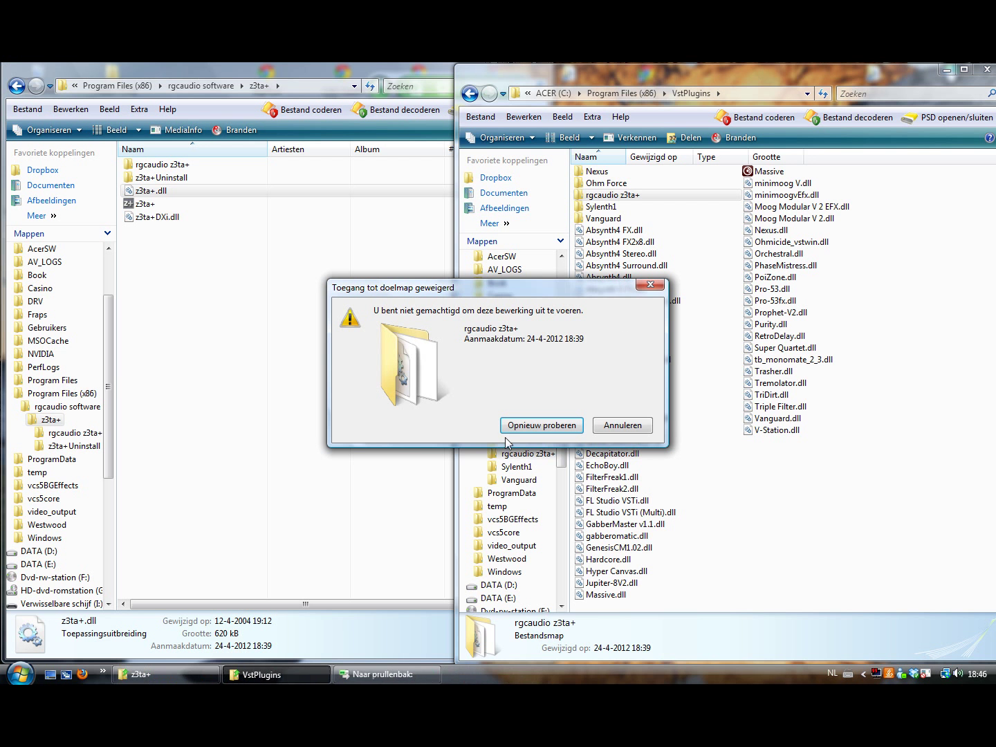
left_click(514, 428)
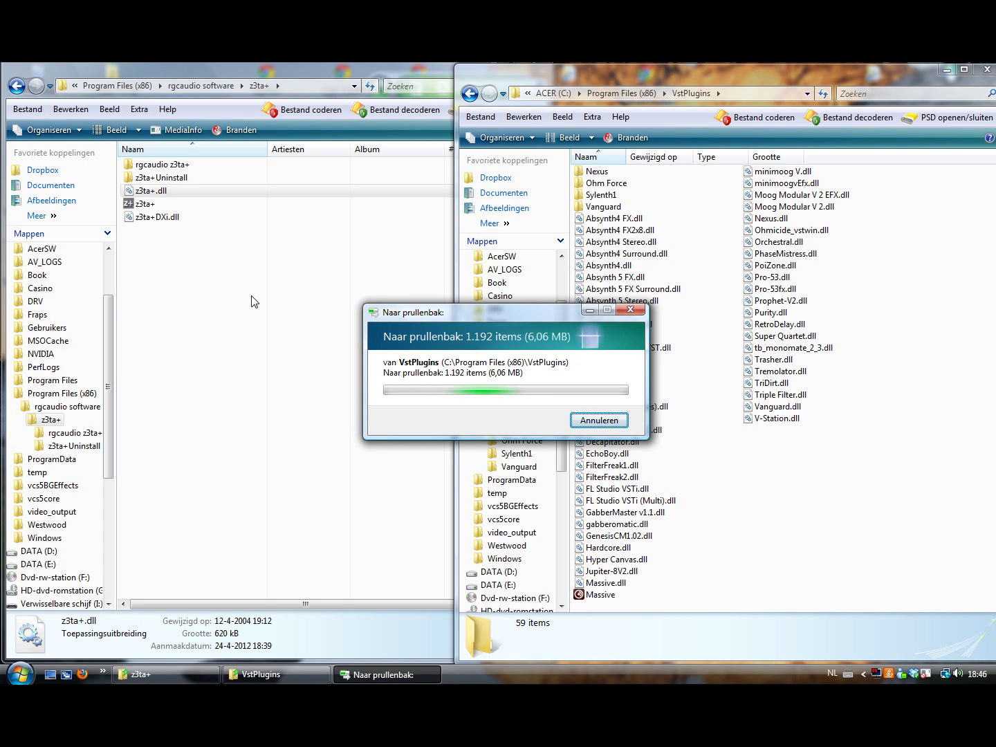
- Go up to Program Files (x86) and cut the rgcaudio software folder
left_click(267, 351)
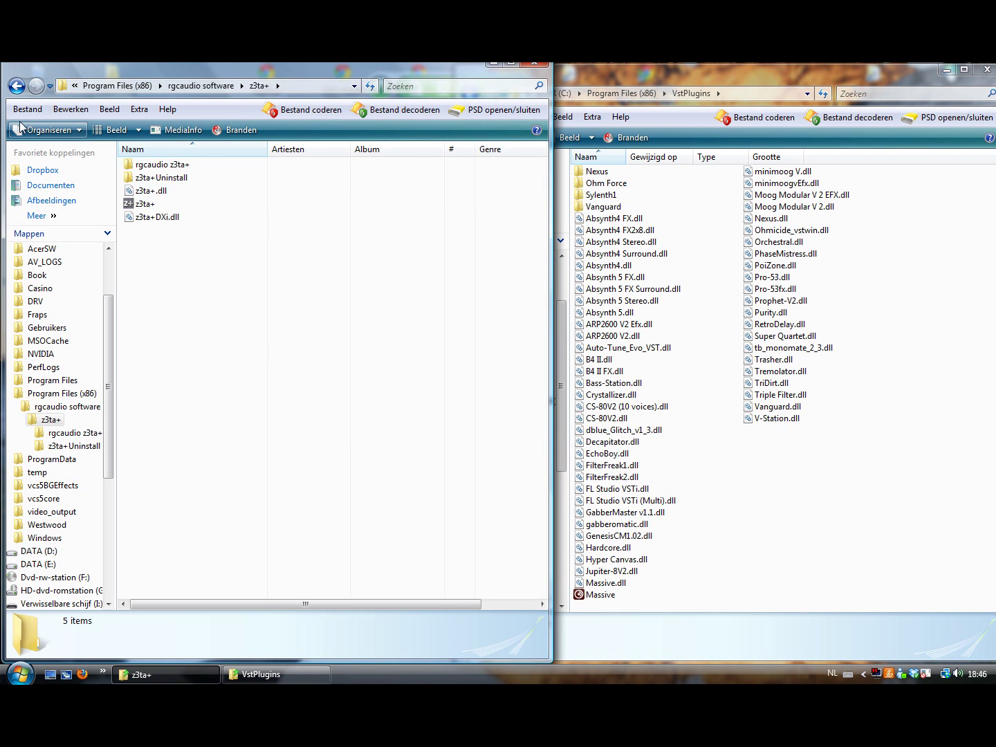
left_click(15, 86)
left_click(16, 85)
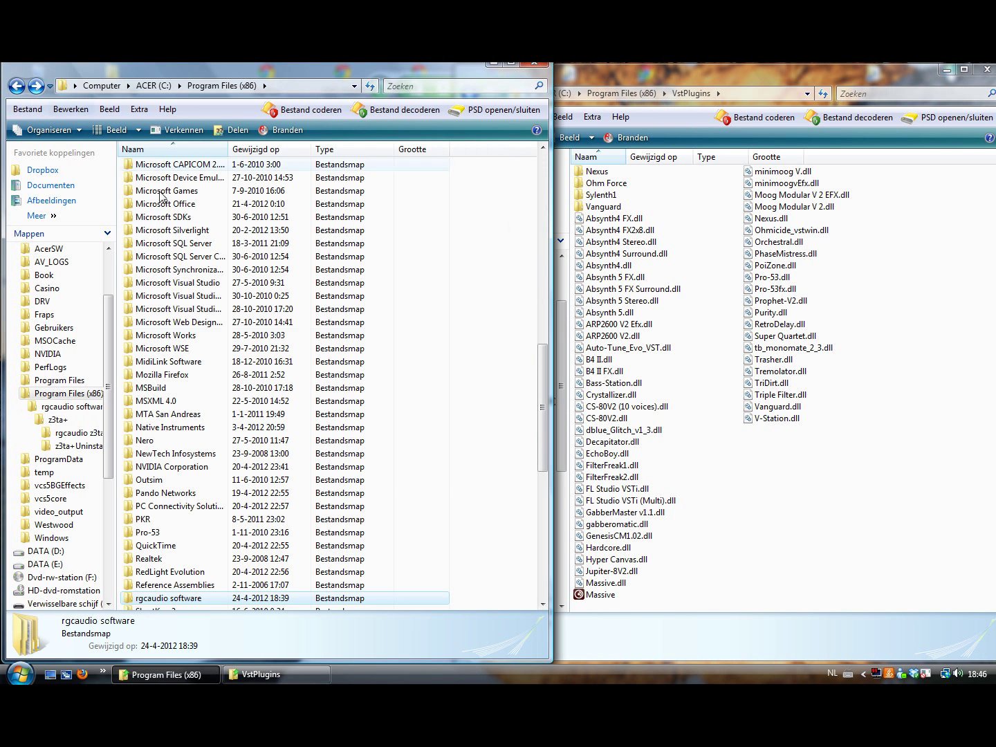
right_click(169, 600)
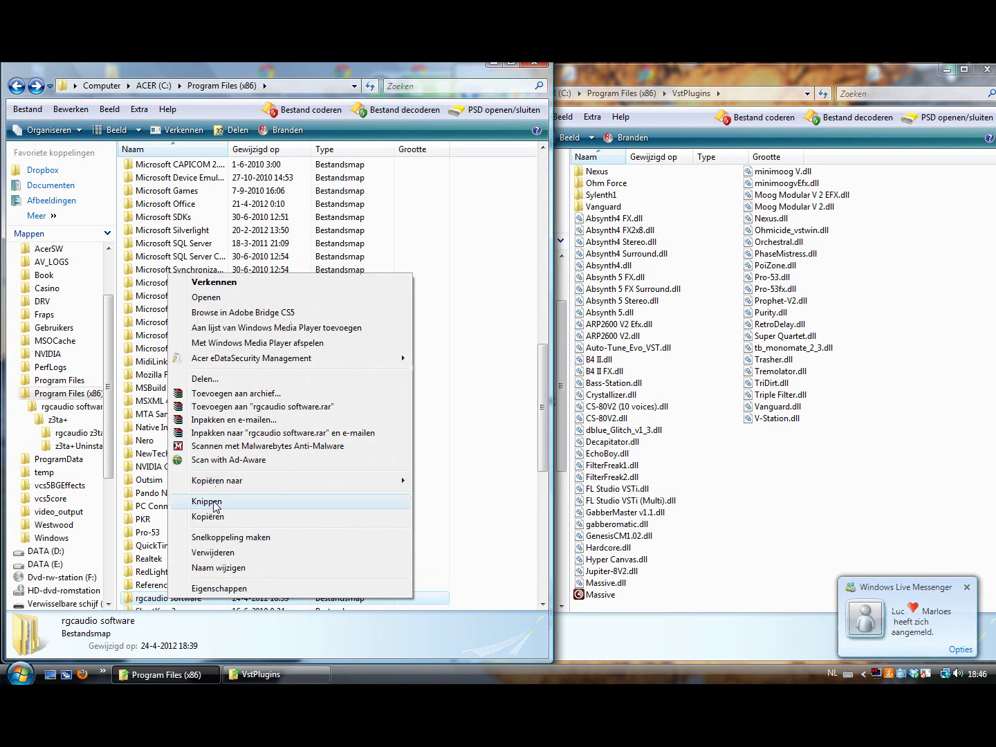
left_click(211, 503)
- Paste the folder into VstPlugins with administrator permission, then minimize Program Files (x86)
left_click(814, 480)
key("ctrl+v")
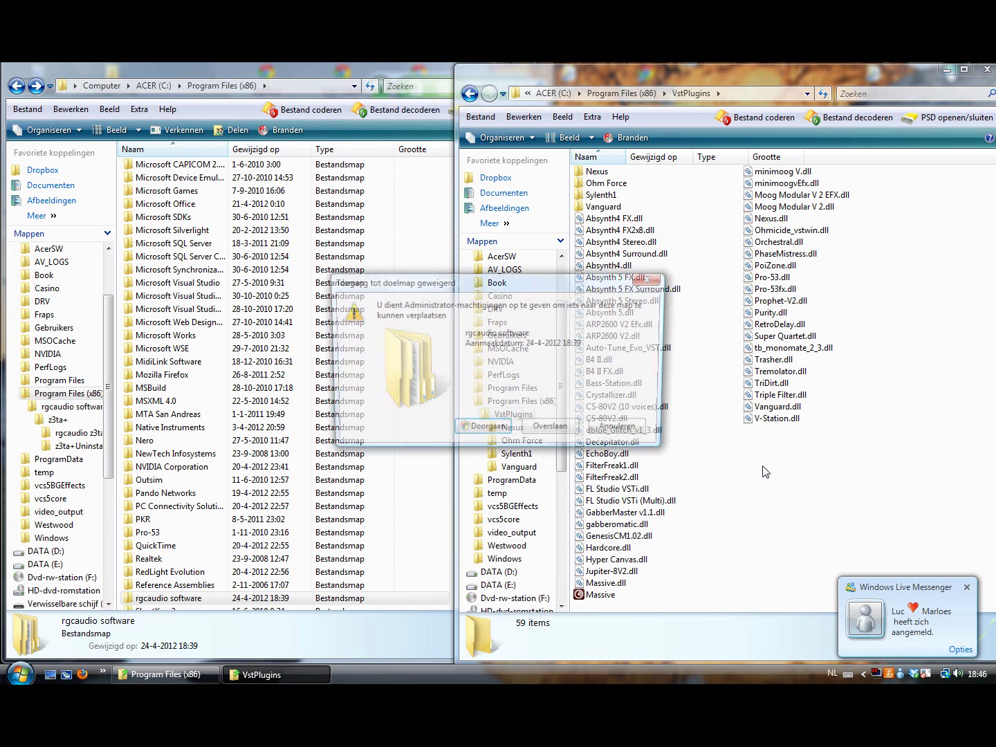
key("Return")
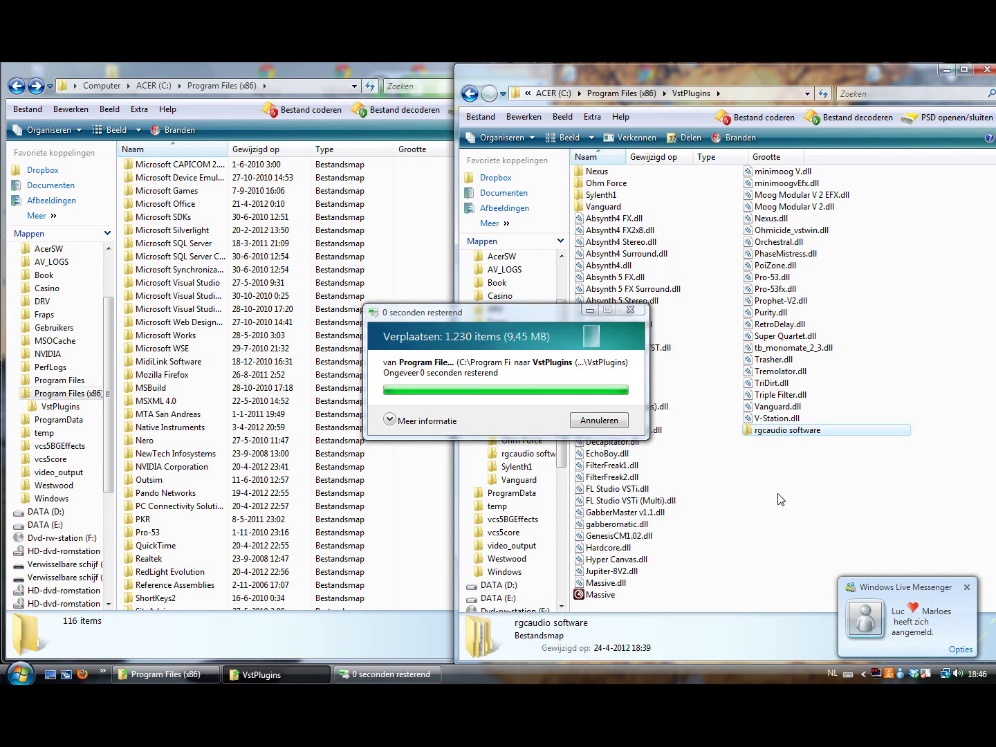
left_click(190, 679)
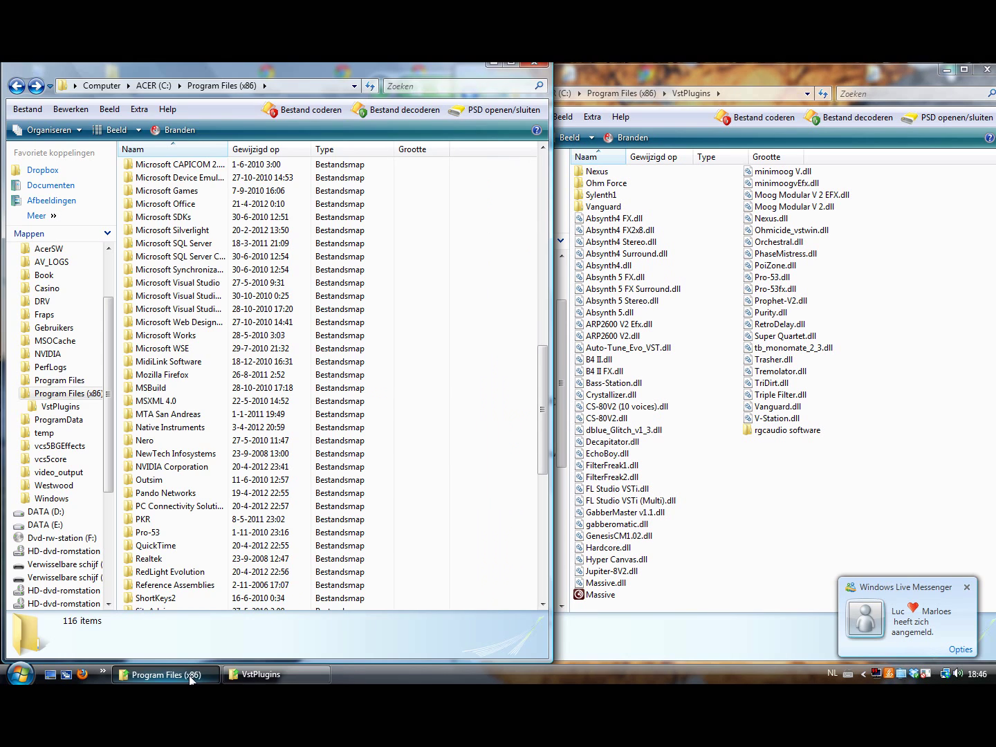
left_click(20, 675)
- Start FL Studio and open the full generator plugin list from a channel's Insert menu
left_click(56, 387)
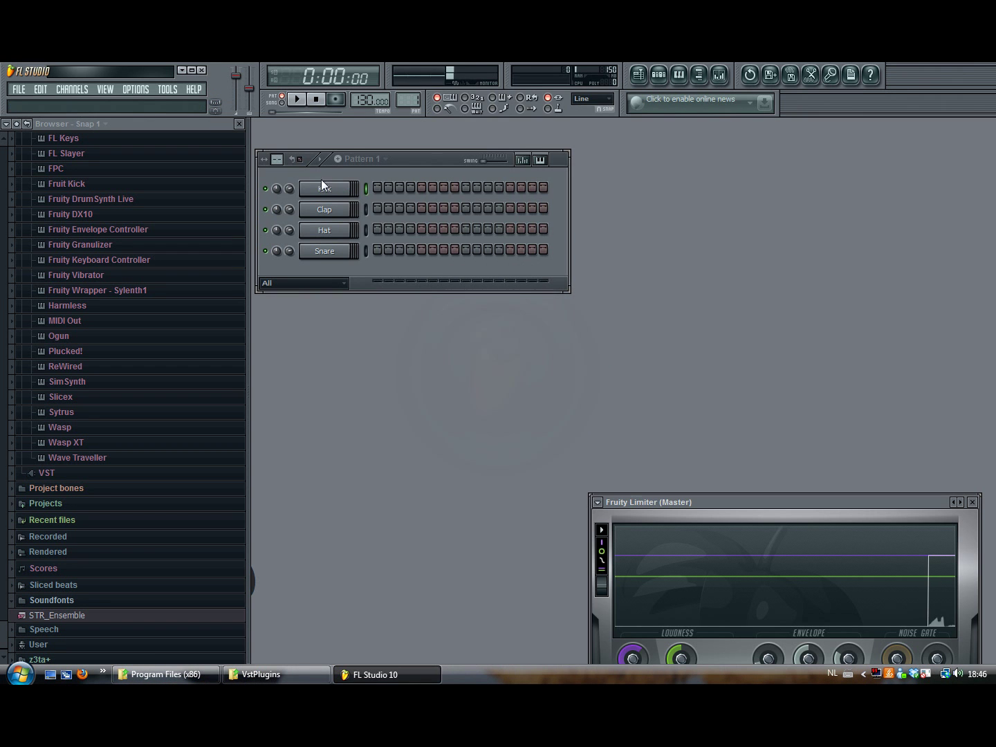
right_click(322, 188)
mouse_move(375, 330)
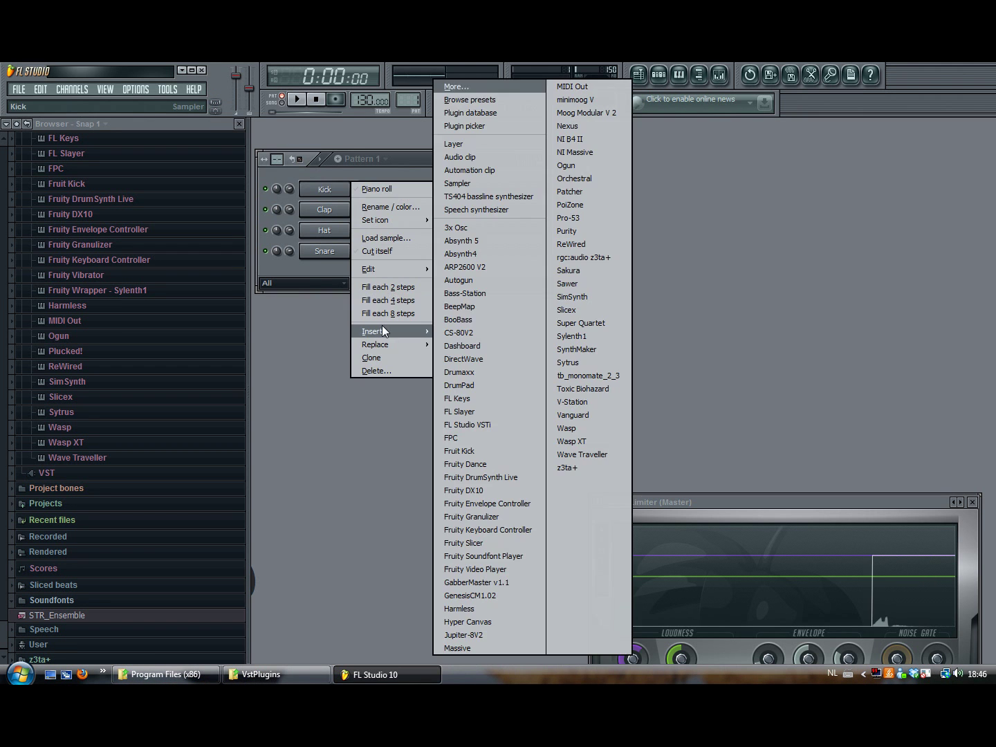
left_click(513, 85)
- Fast-scan for new plugins and select the newly found z3ta+ entry
left_click(570, 646)
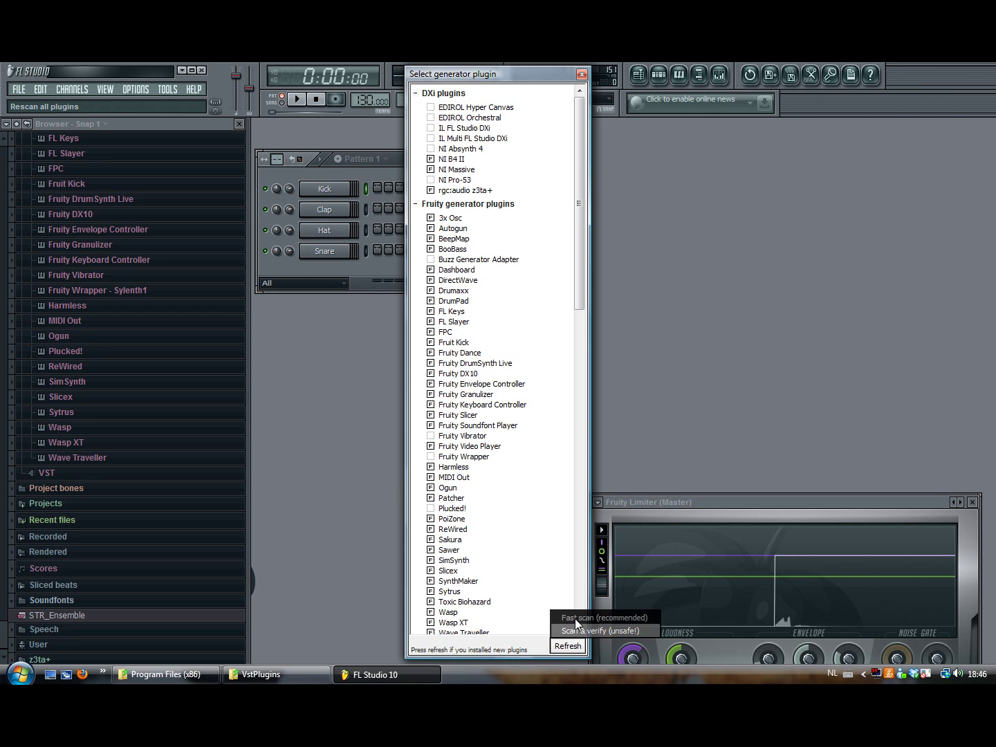
left_click(575, 619)
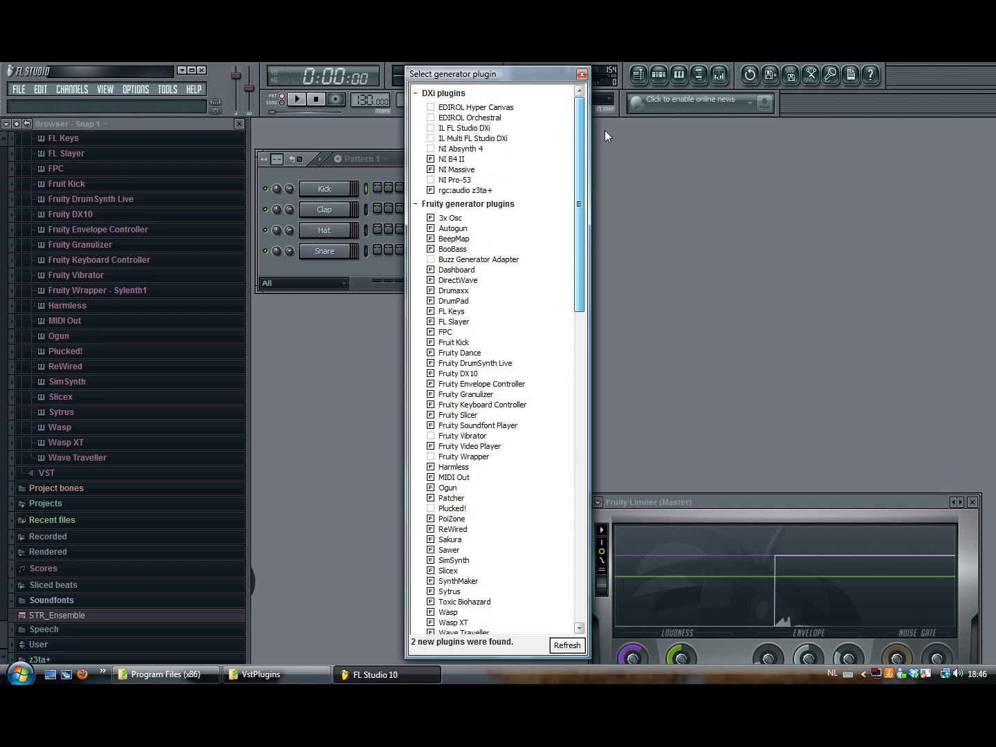
left_click_drag(580, 148, 574, 519)
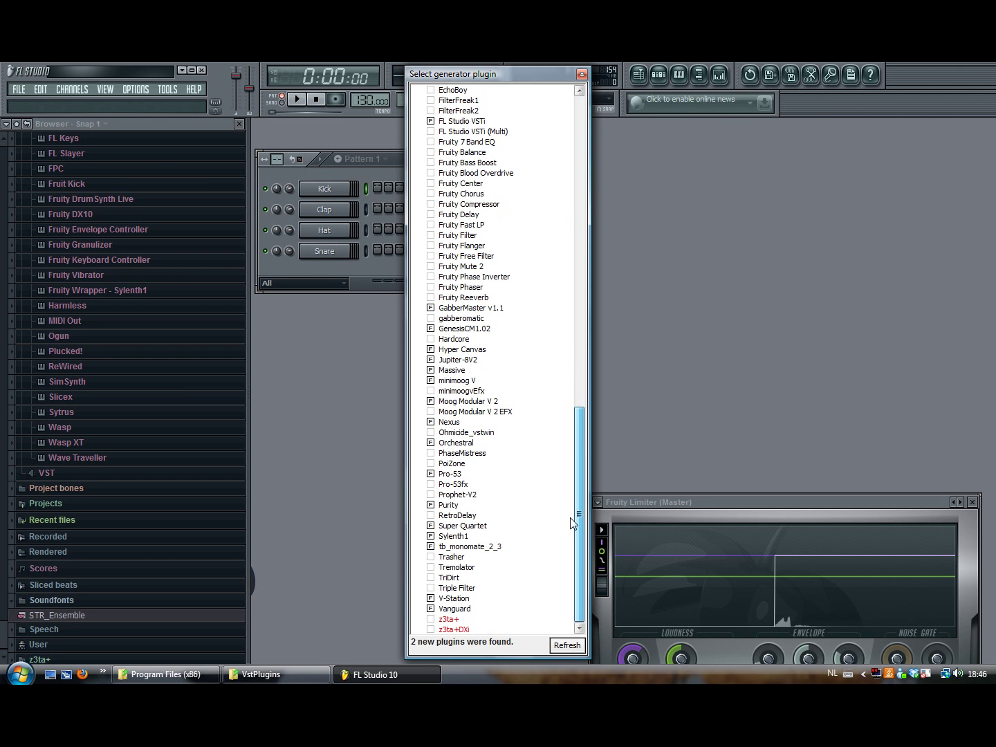
left_click(456, 629)
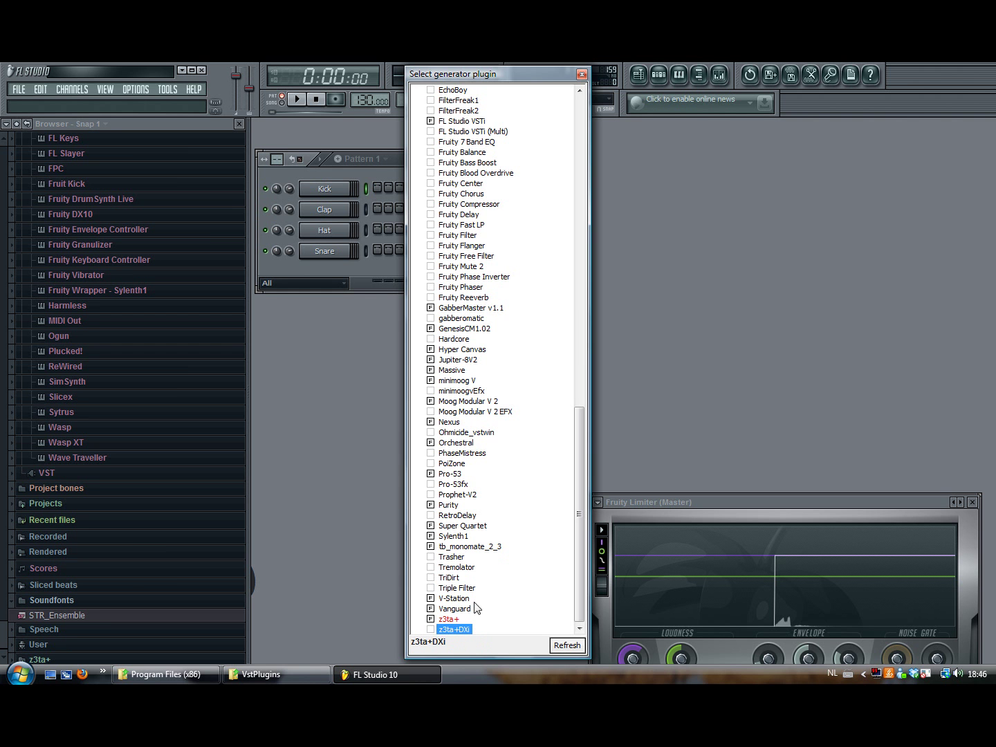
left_click(455, 620)
- Insert a z3ta+ channel and load the bank C preset 'More chord playing'
left_click(581, 76)
right_click(317, 196)
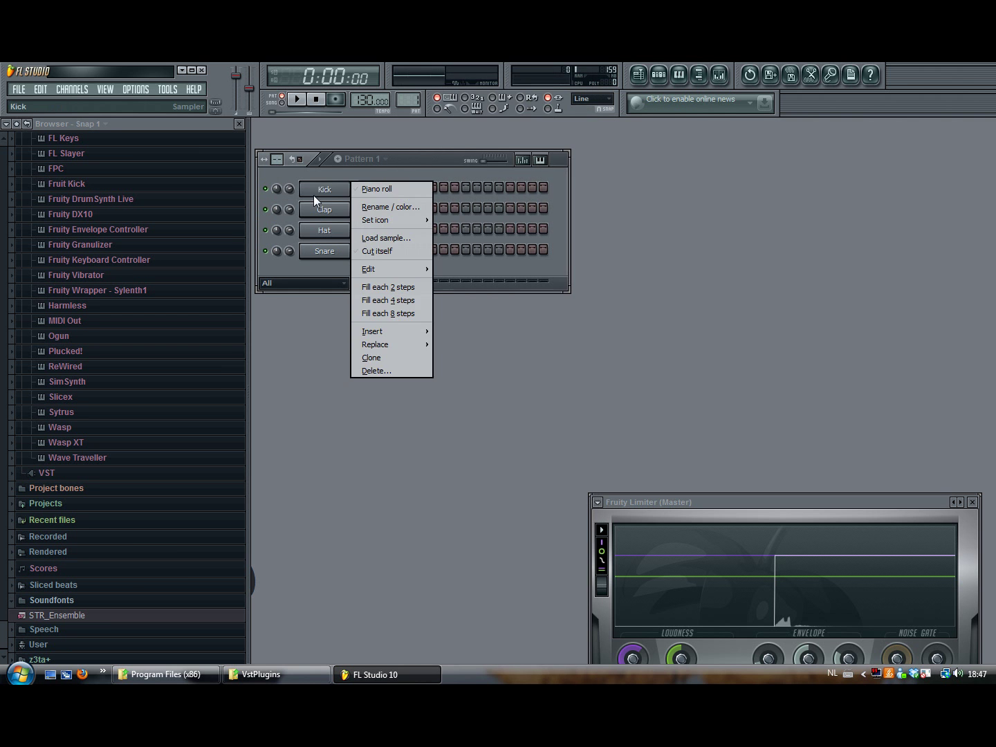
left_click(564, 454)
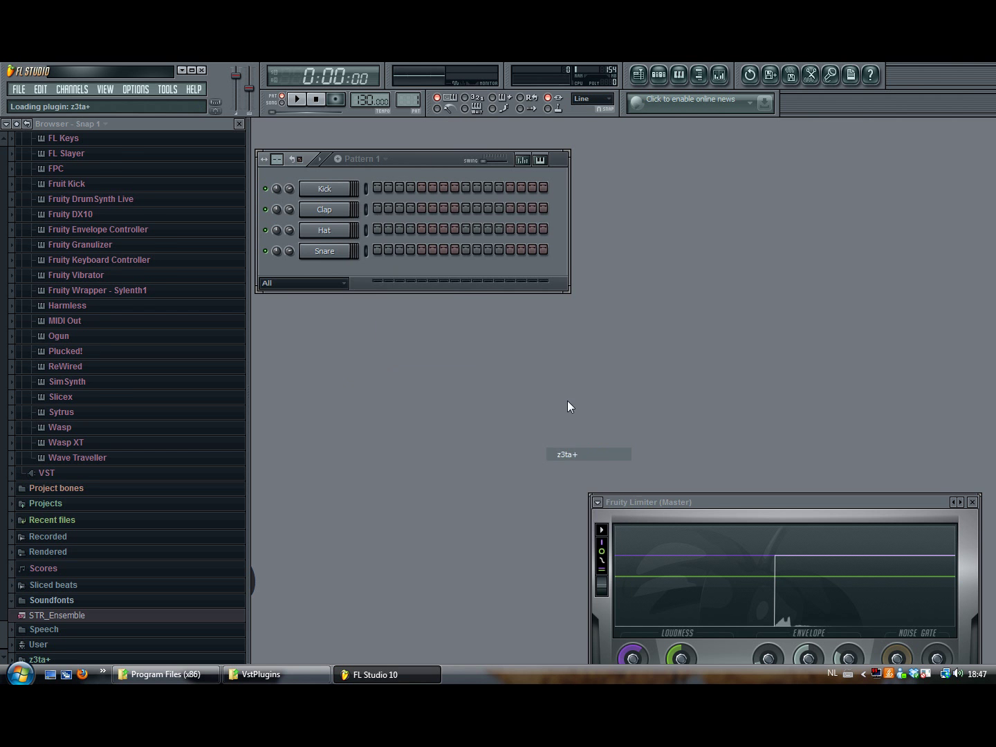
left_click(553, 236)
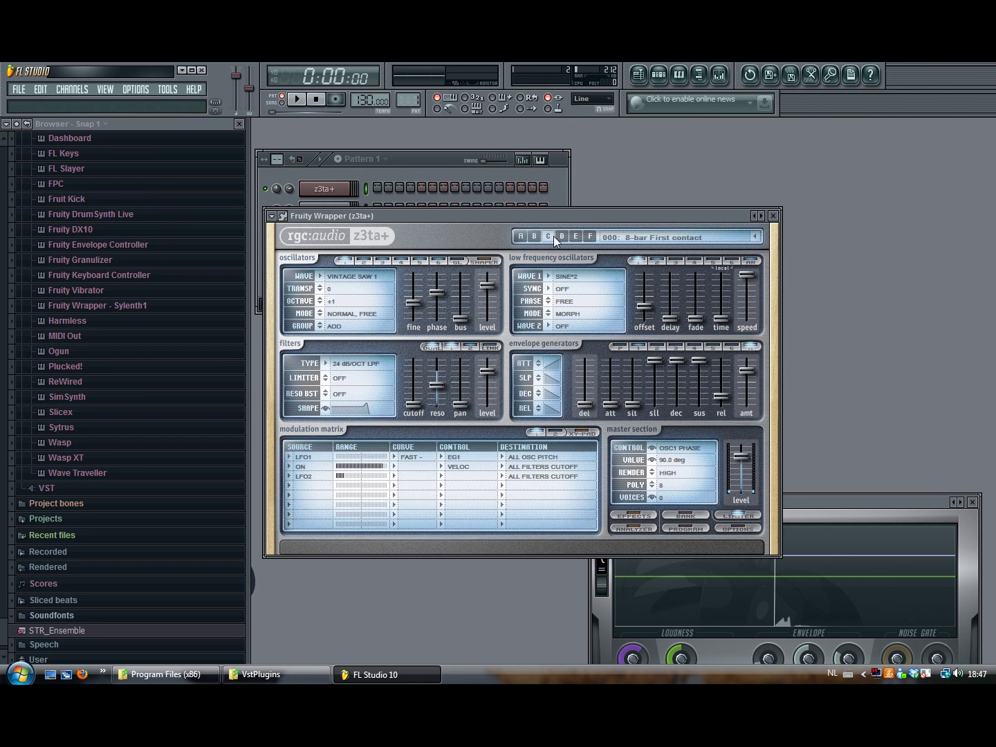
left_click(761, 237)
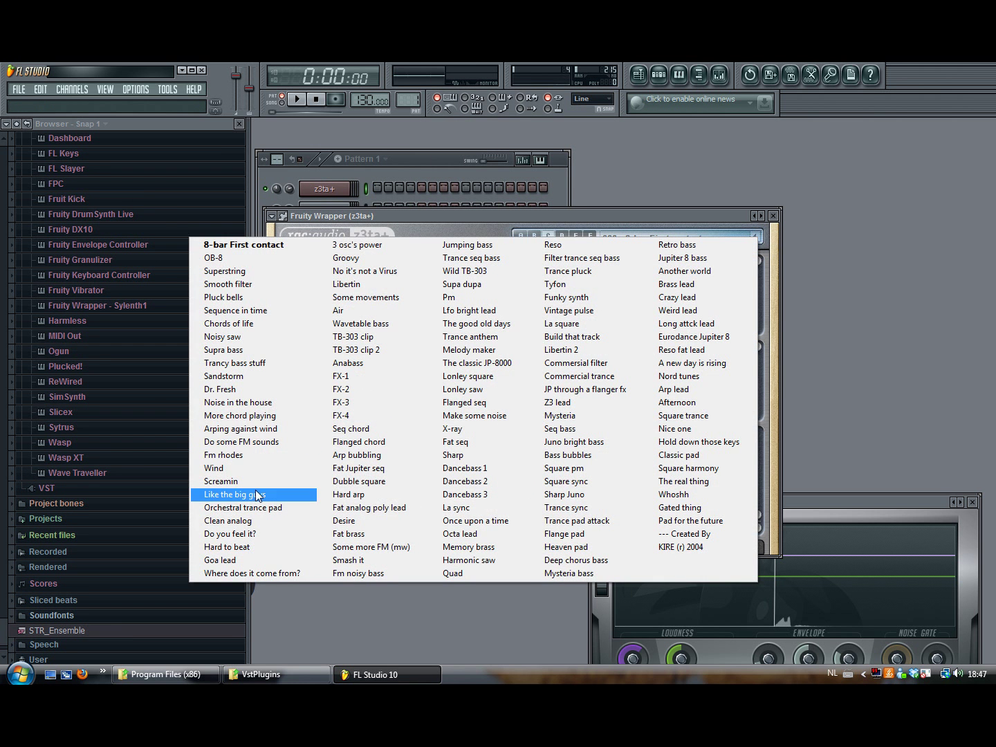
left_click(266, 418)
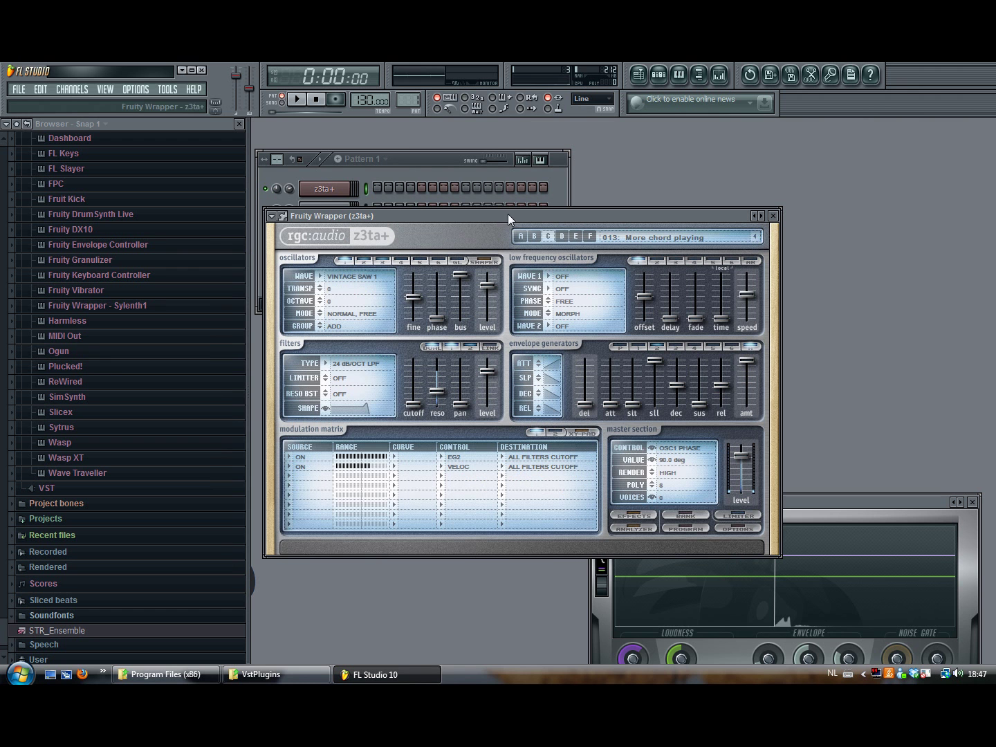
- Lower master volume, enable z3ta+ steps 1, 5, 9 and 12, then play and stop
left_click(408, 167)
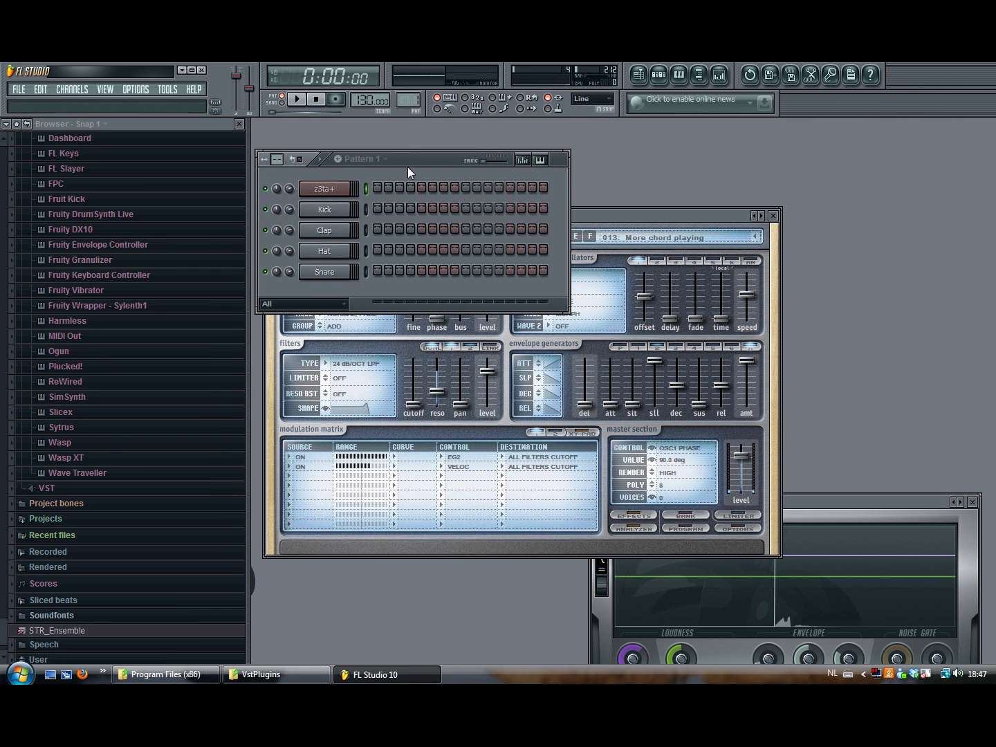
left_click_drag(235, 75, 236, 95)
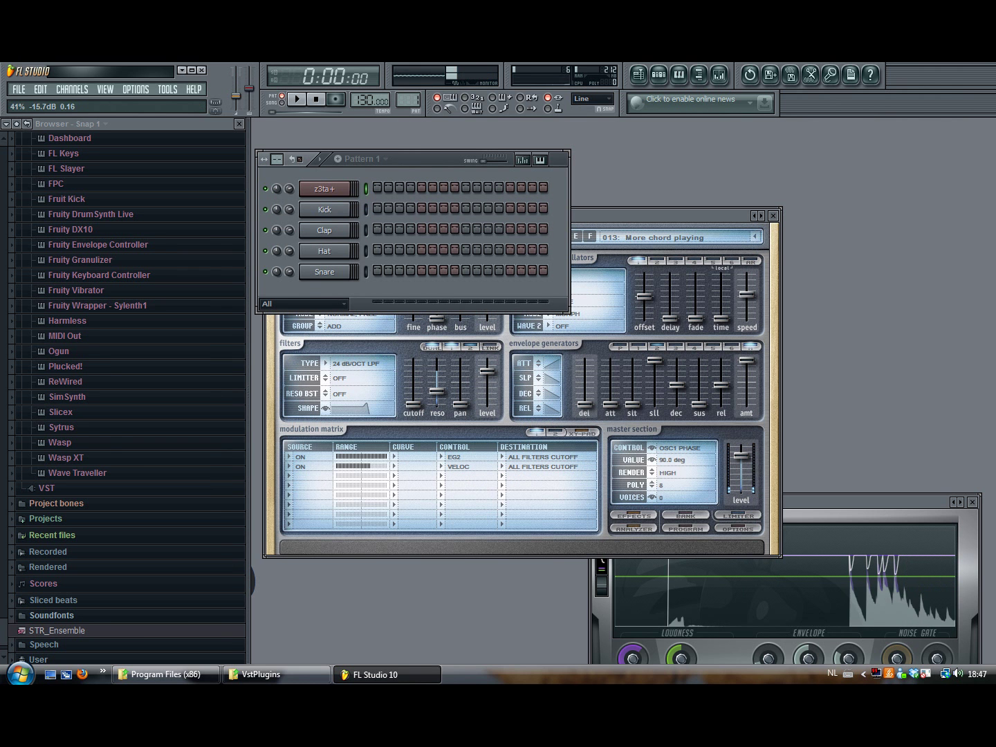
left_click(377, 187)
left_click(422, 188)
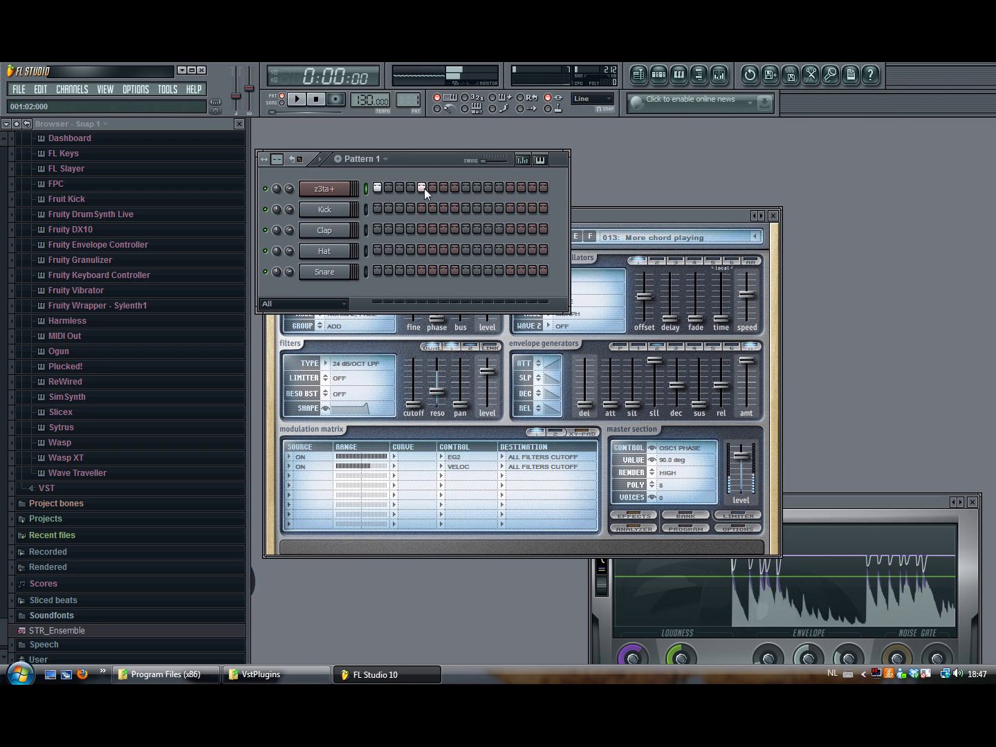
left_click(465, 188)
left_click(499, 188)
key("space")
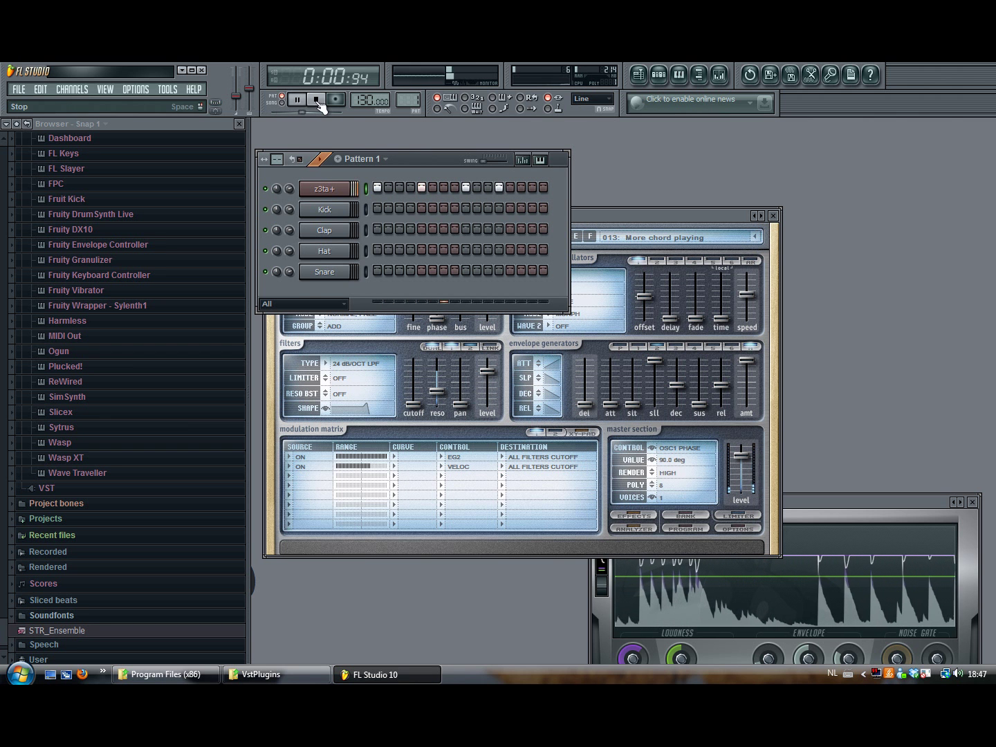
left_click(624, 212)
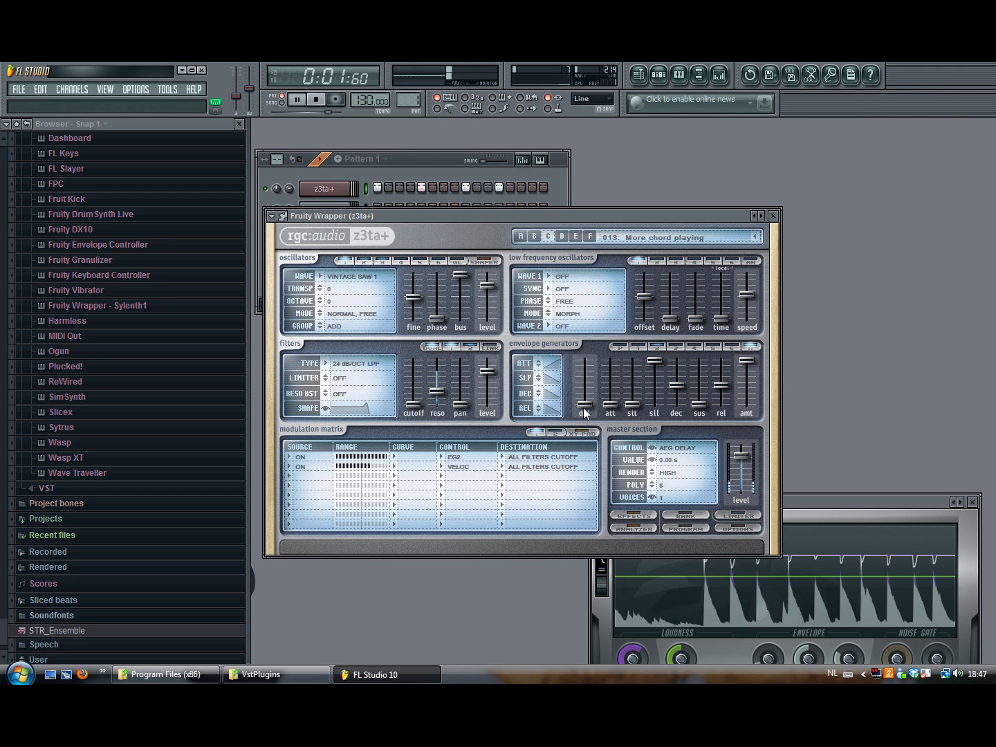
left_click(315, 98)
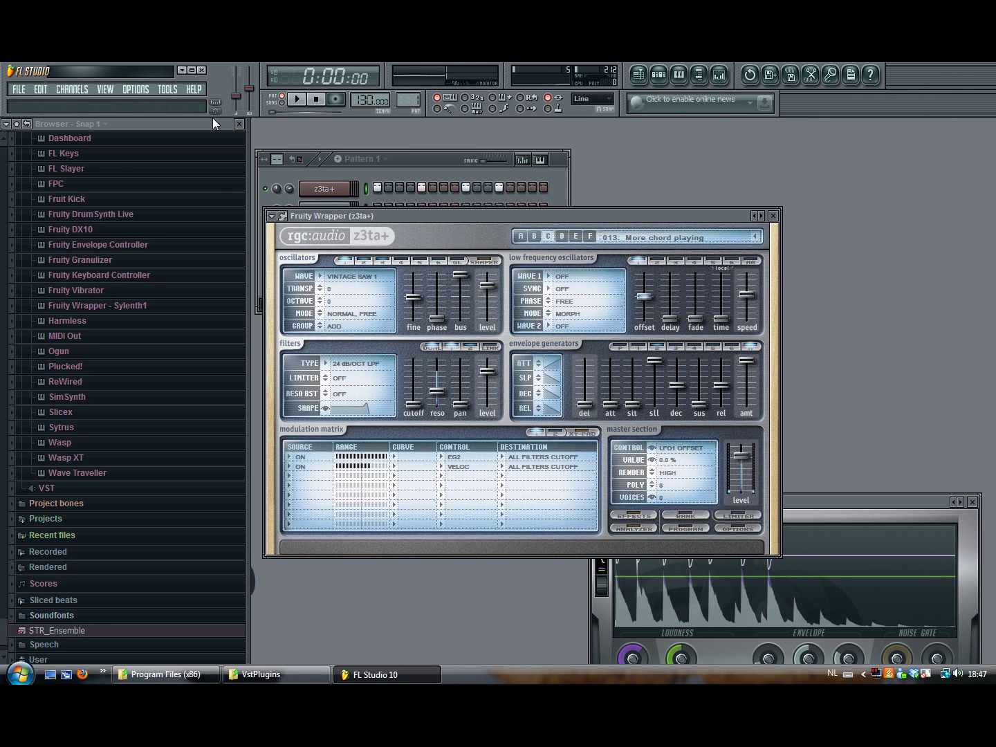
- Create an LFO1 offset automation clip from Last tweaked, then close the playlist and z3ta+ window
left_click(167, 89)
mouse_move(188, 228)
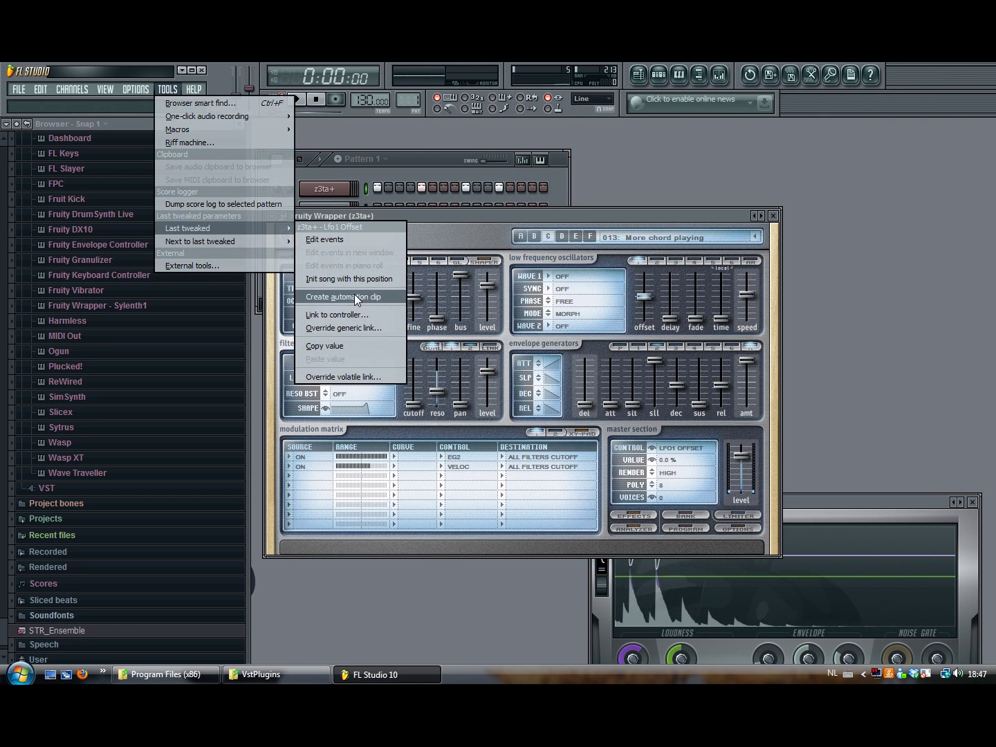
left_click(355, 298)
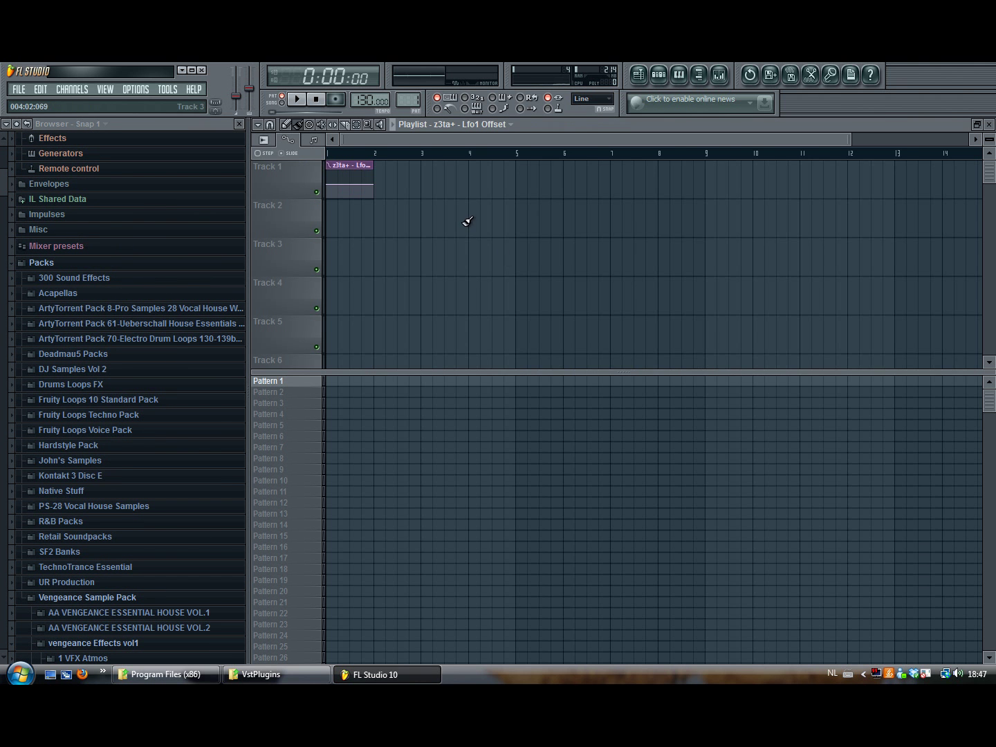
scroll(434, 178, "down", 1, "ctrl")
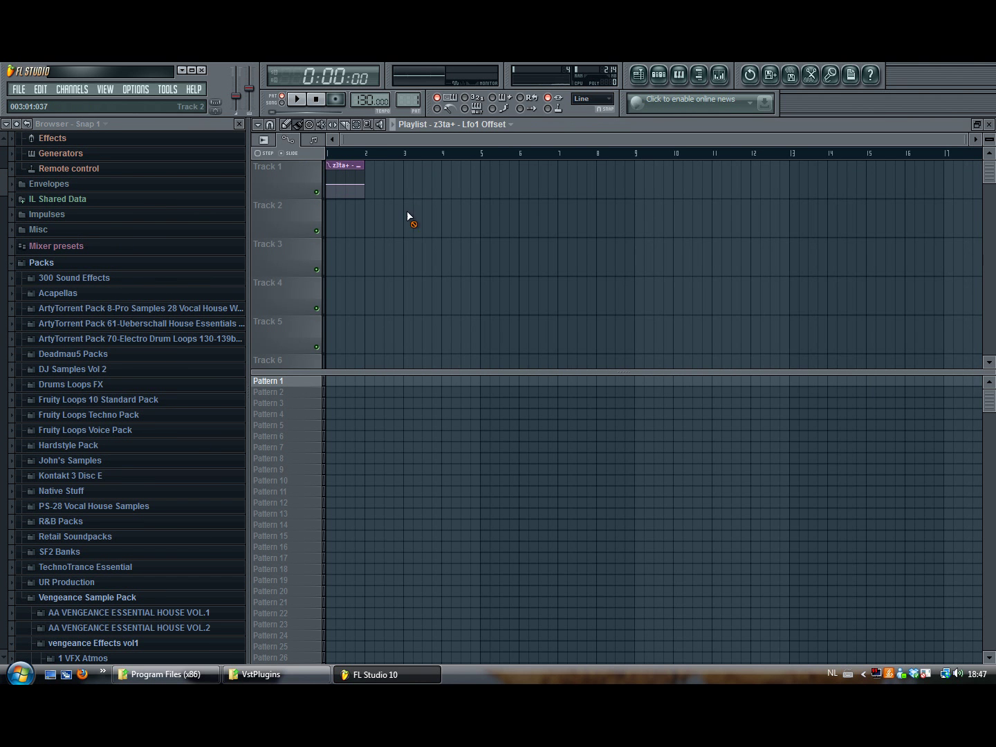
scroll(406, 213, "up", 2, "ctrl")
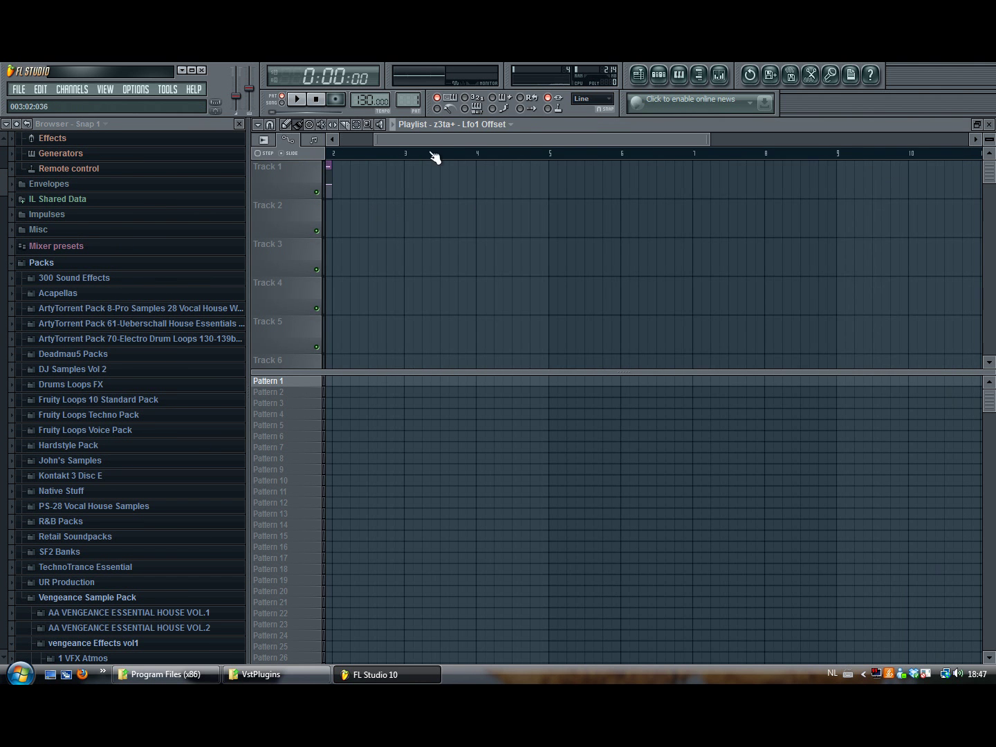
scroll(435, 234, "down", 2)
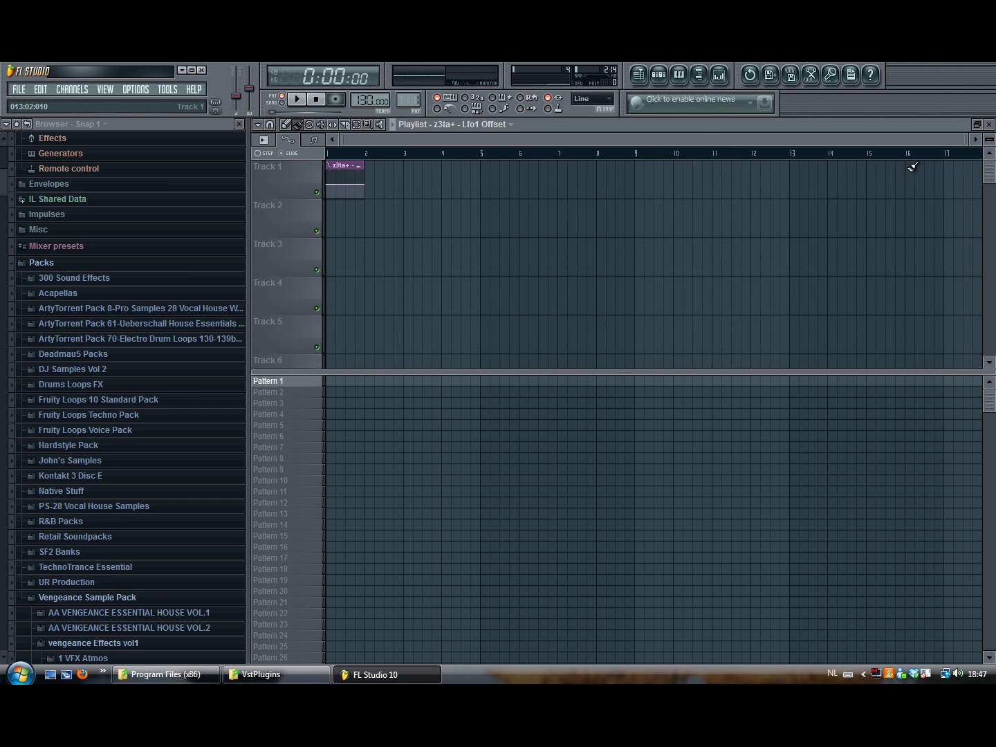
key("F5")
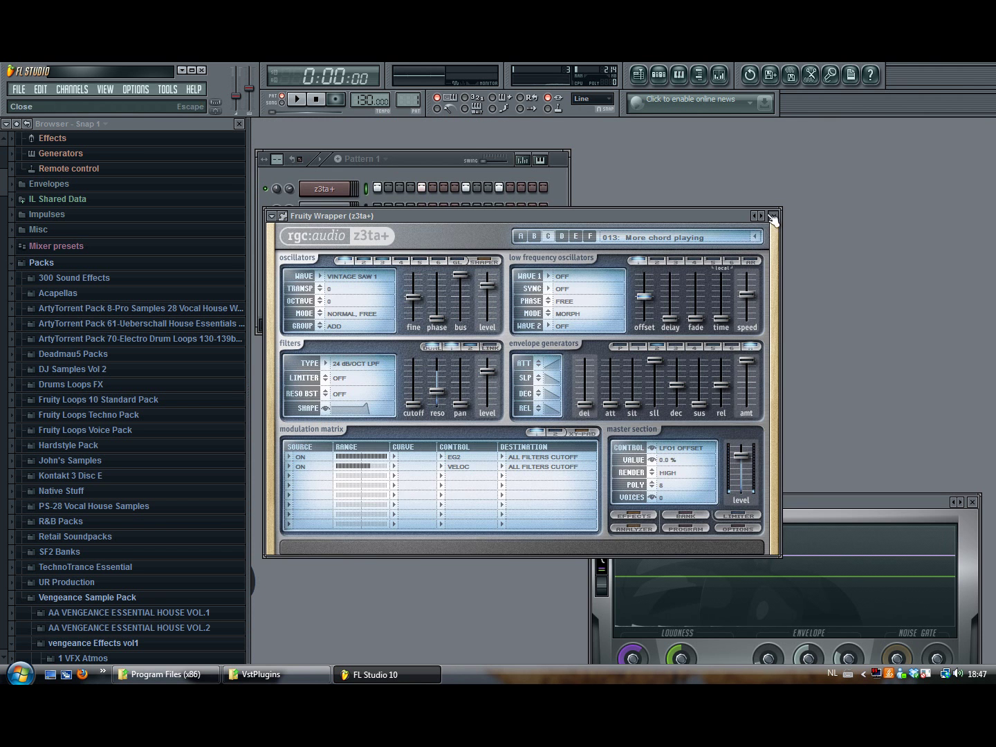
left_click(772, 216)
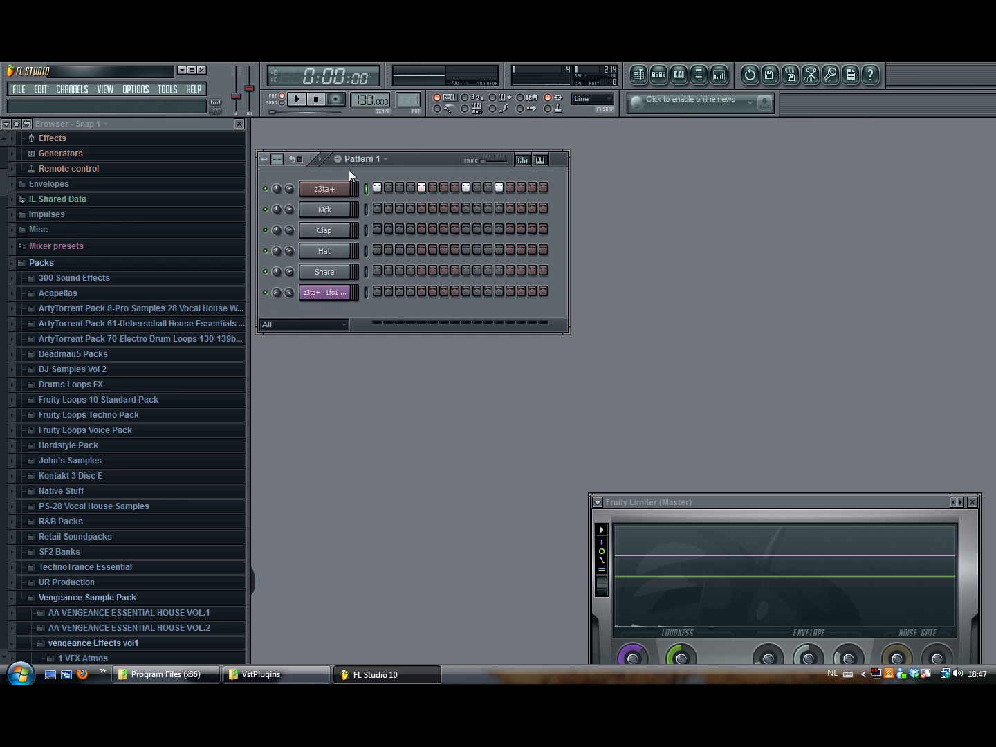